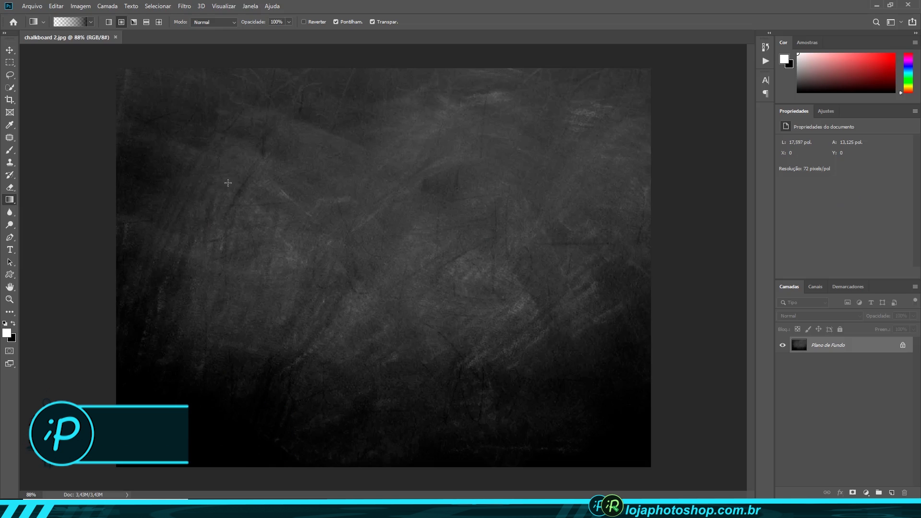
Search Google Images for 'coroa' and browse the crown results
click(33, 6)
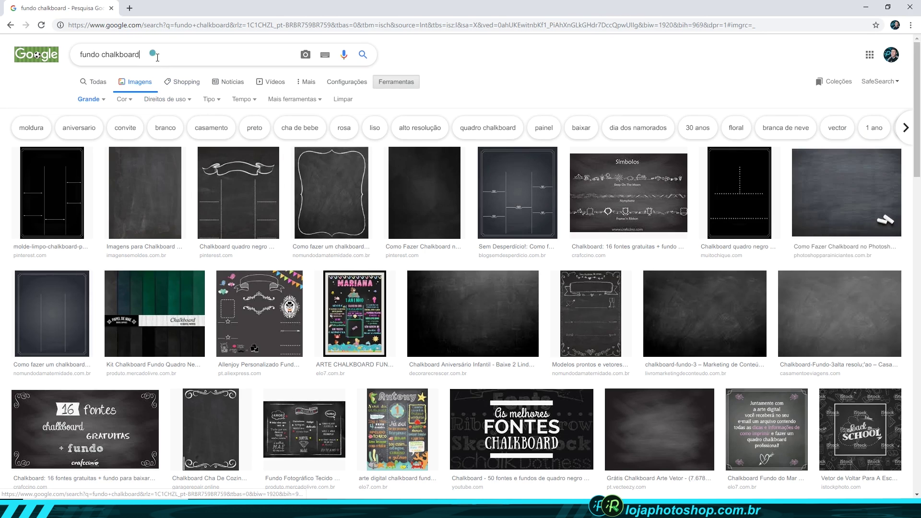
triple_click(157, 57)
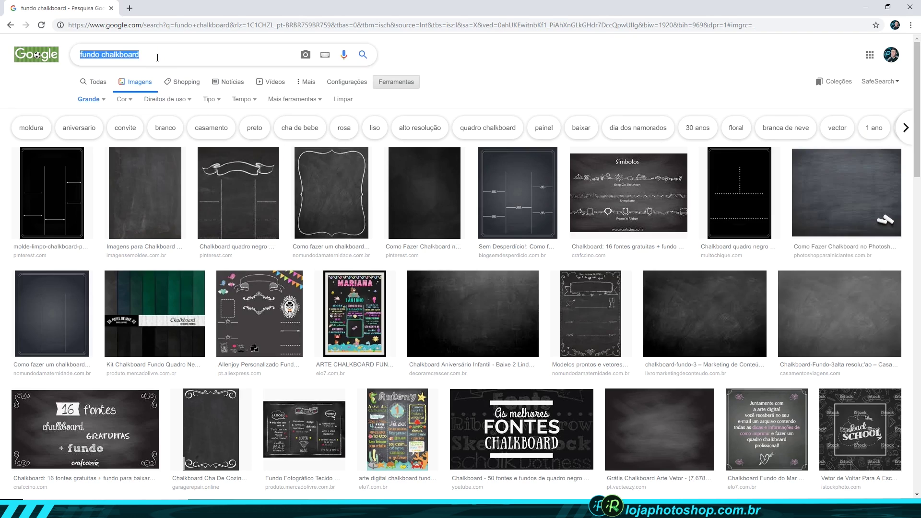
text(c)
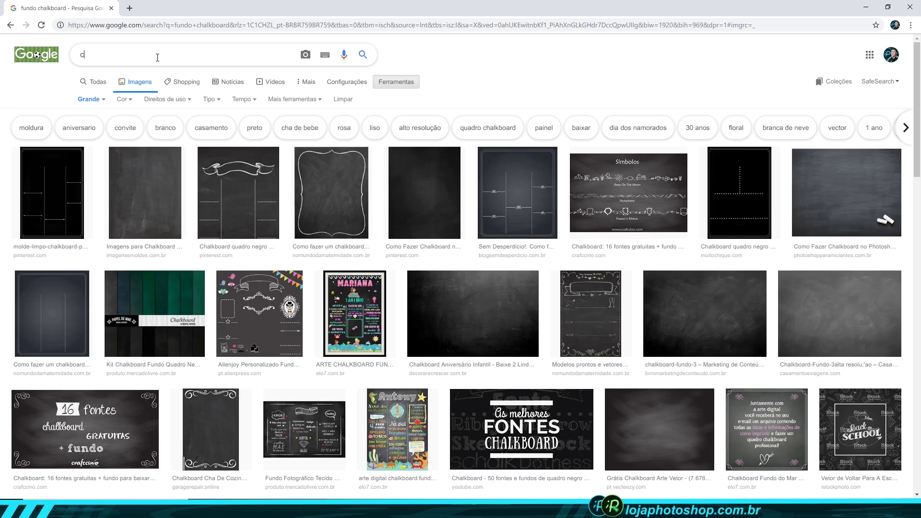
text(oroa)
key(Return)
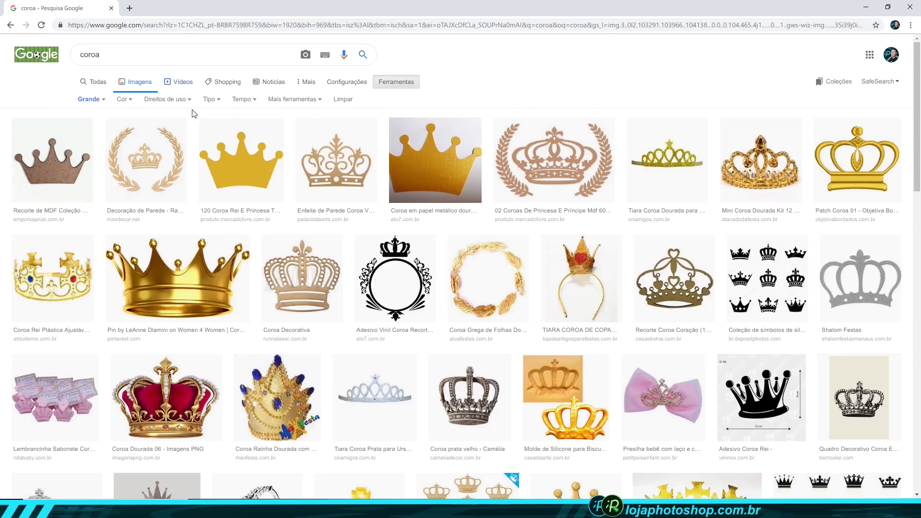
scroll(287, 229, down, 1)
scroll(287, 229, down, 4)
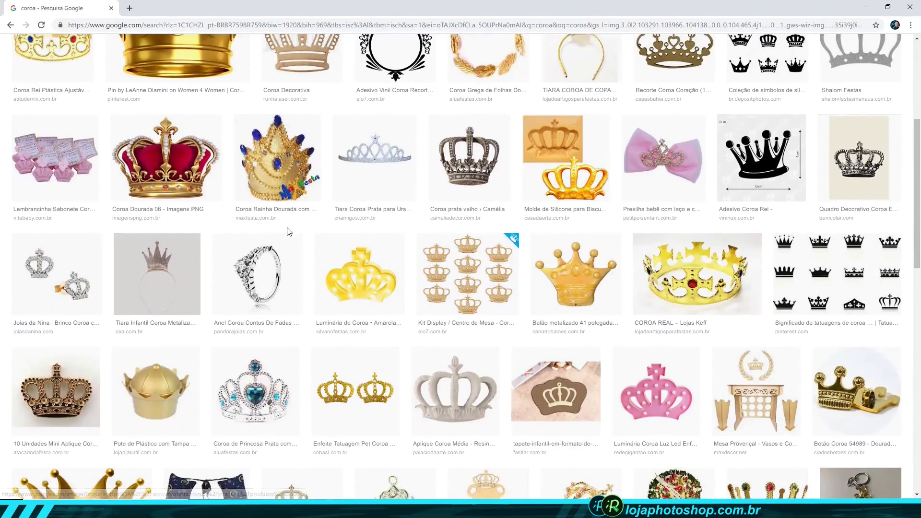
scroll(288, 233, down, 3)
scroll(288, 232, down, 2)
scroll(288, 233, down, 1)
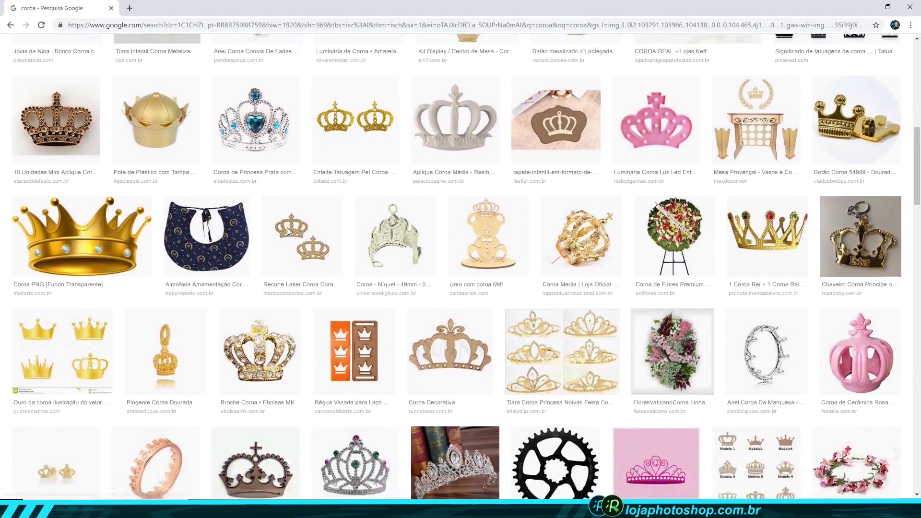
scroll(288, 231, down, 1)
scroll(290, 225, down, 2)
scroll(316, 201, down, 1)
scroll(338, 182, down, 2)
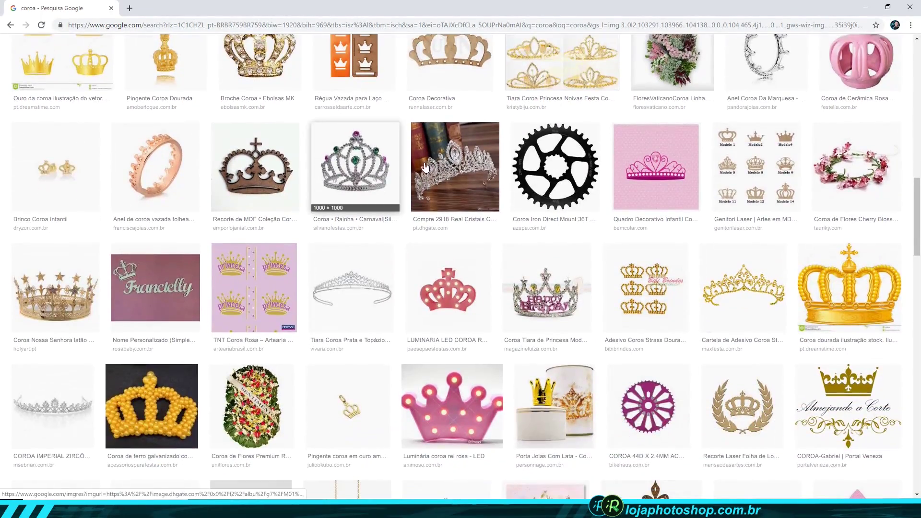
scroll(494, 192, up, 5)
scroll(495, 192, up, 3)
scroll(495, 192, up, 5)
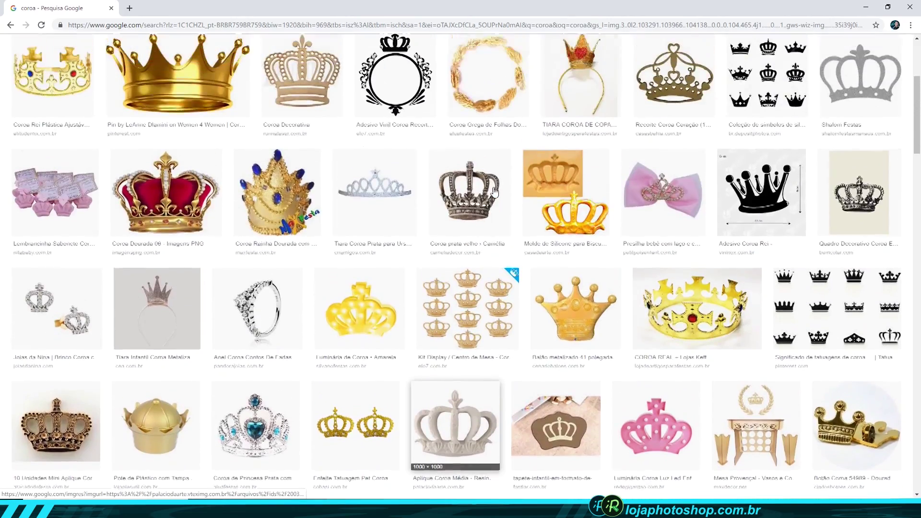
Save the golden crown image into the FOTO EM CHALKBOARD folder
click(194, 111)
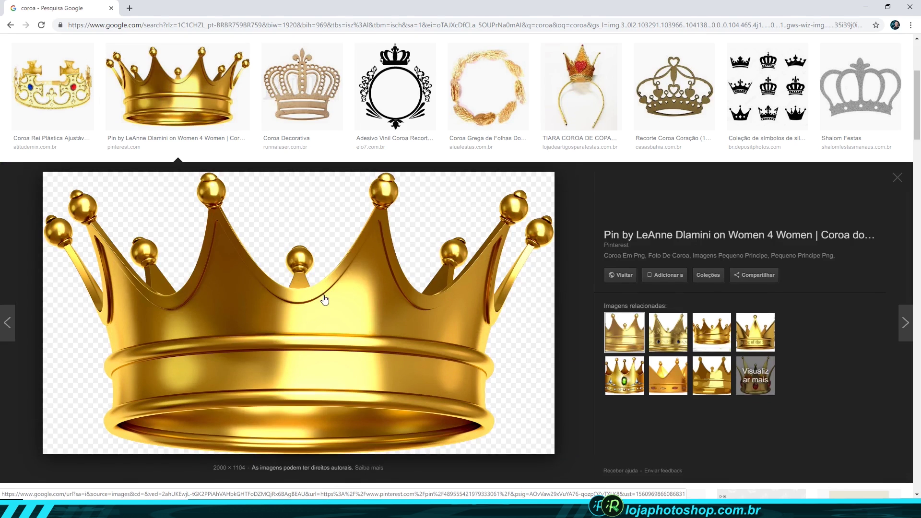
scroll(325, 300, down, 2)
scroll(319, 264, up, 1)
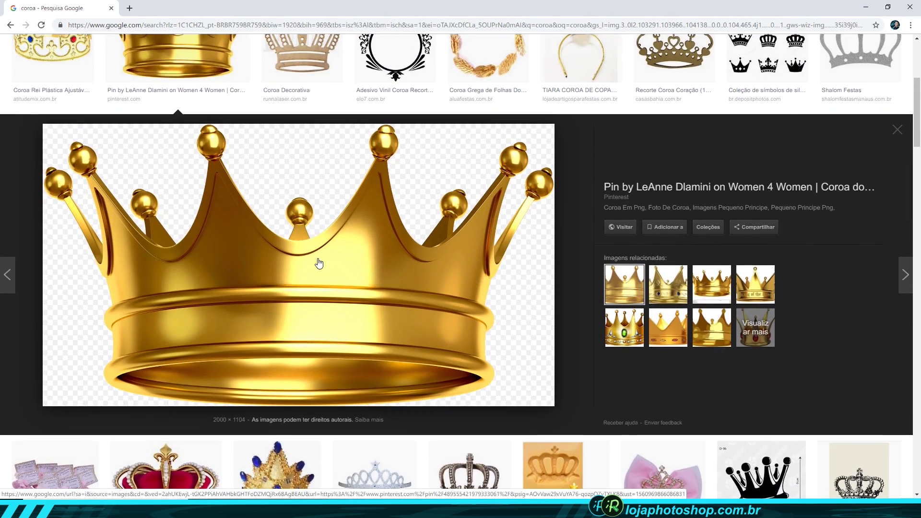
scroll(319, 264, up, 2)
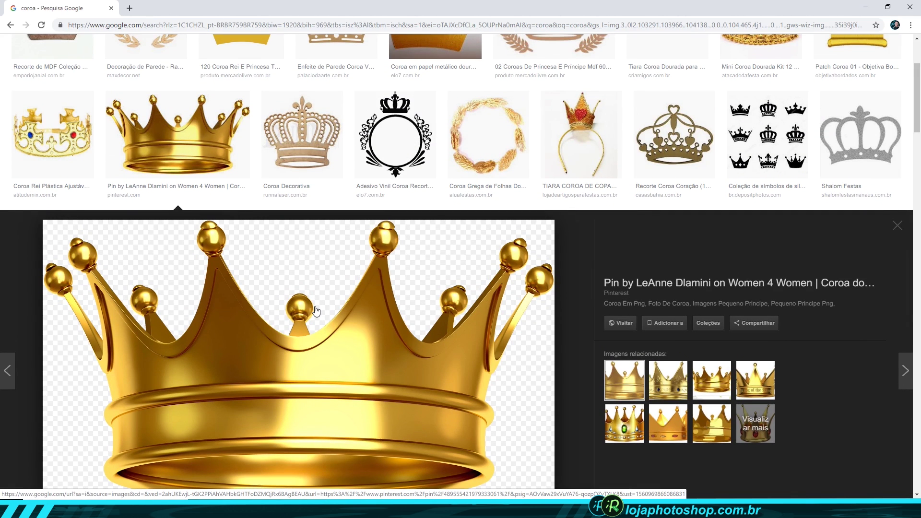
scroll(316, 311, down, 3)
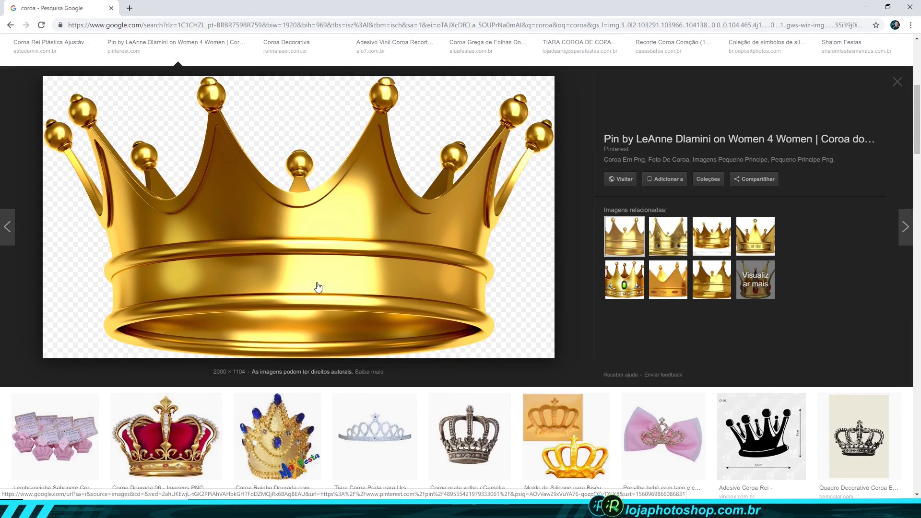
scroll(317, 287, up, 1)
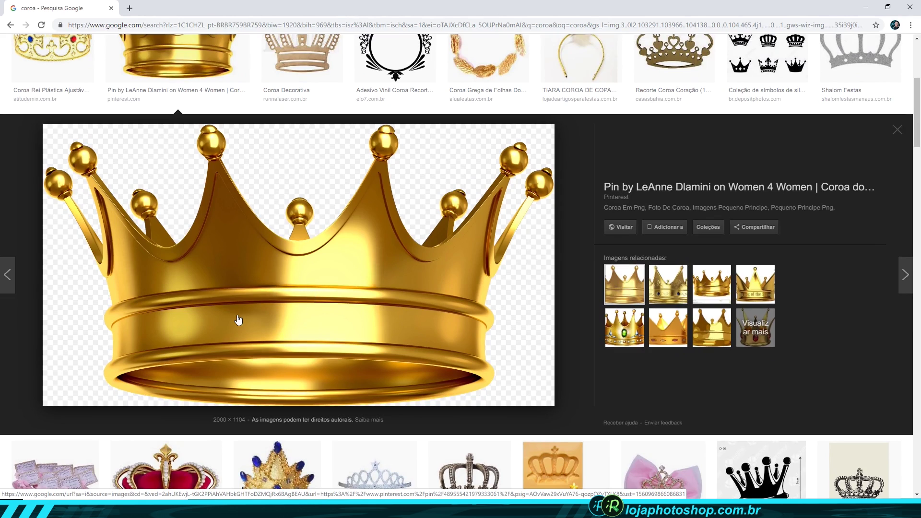
right_click(241, 312)
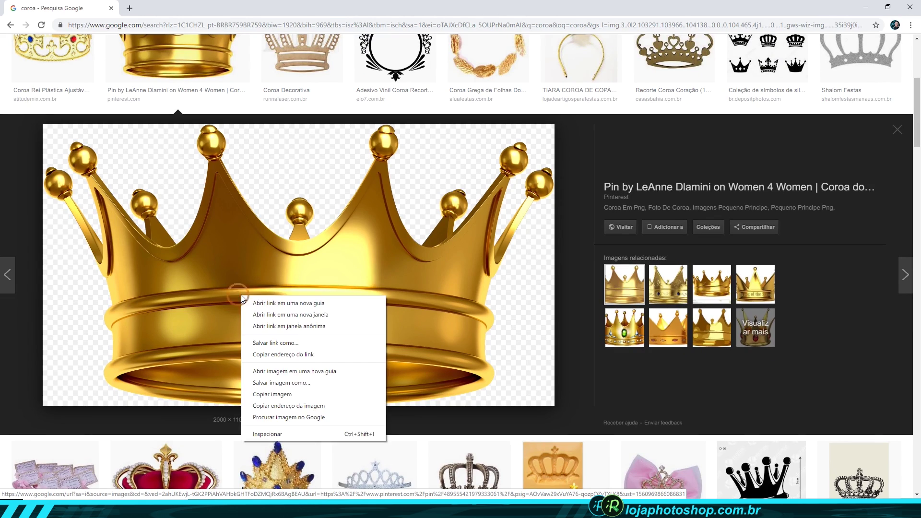
click(278, 383)
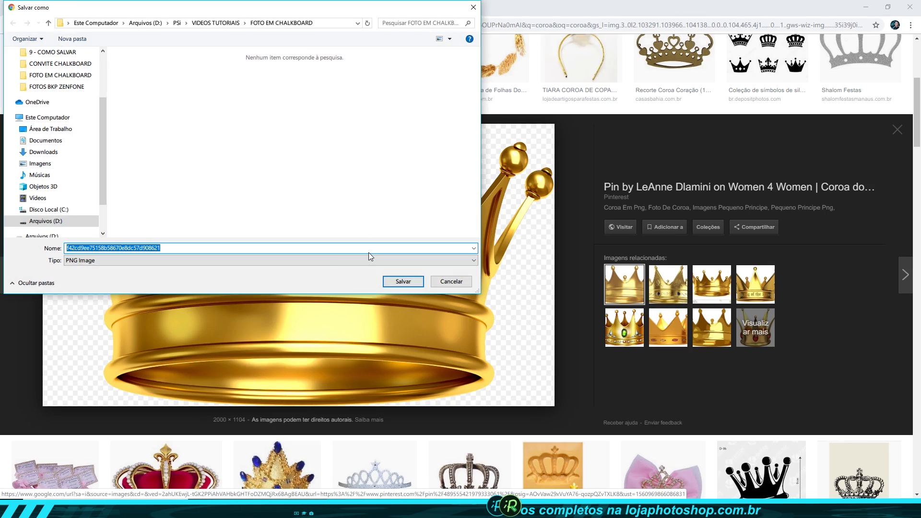
key(Return)
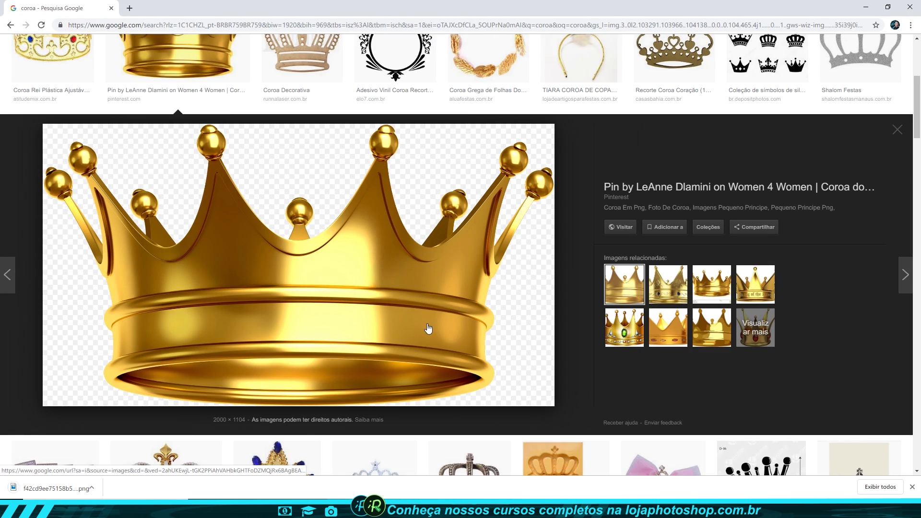
Drag the saved crown PNG from the folder onto the chalkboard canvas
click(353, 493)
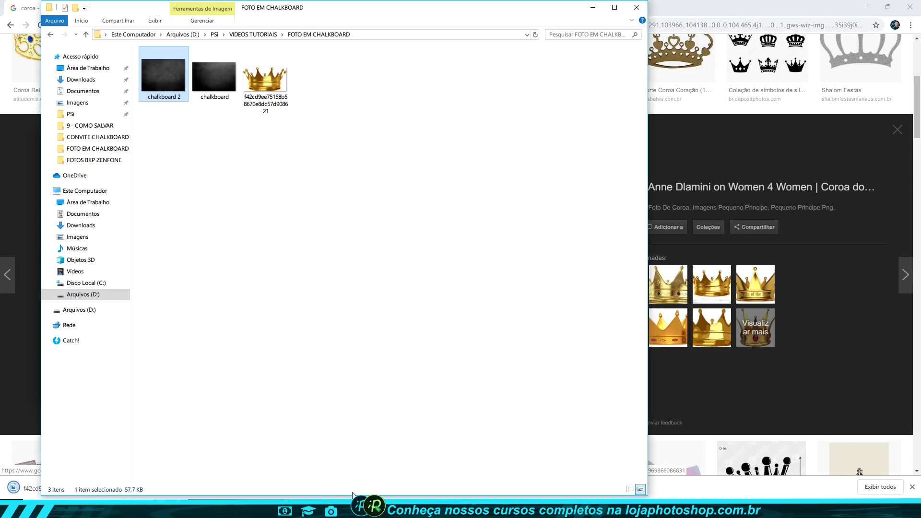
click(285, 165)
mouse_move(265, 80)
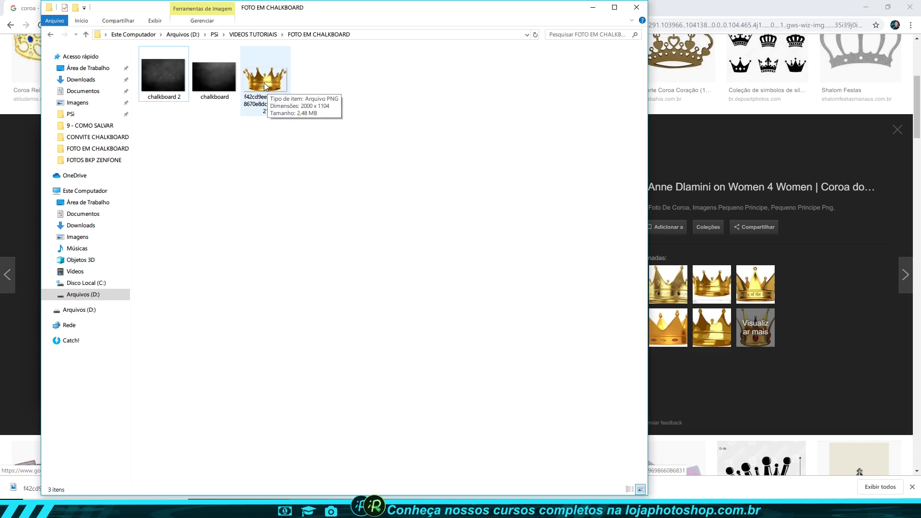
mouse_move(265, 86)
mouse_down()
mouse_move(456, 397)
mouse_move(421, 320)
mouse_up()
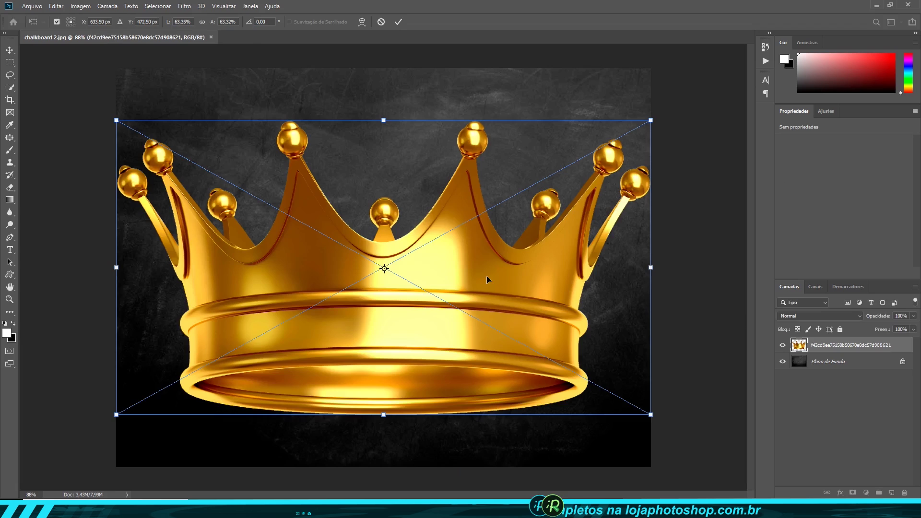
Scale the crown down evenly to about 31% near the top of the chalkboard
drag(652, 120, 610, 161)
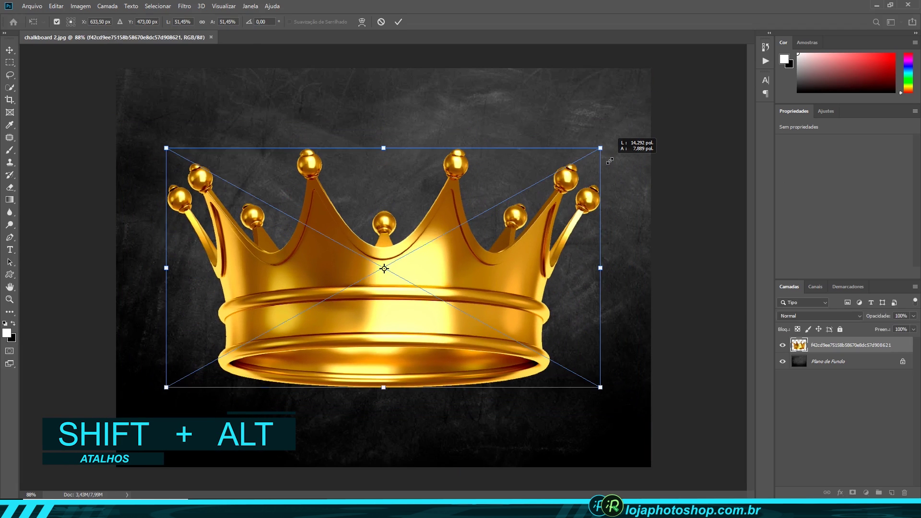
mouse_move(610, 161)
mouse_down()
mouse_move(542, 199)
mouse_move(511, 117)
mouse_up()
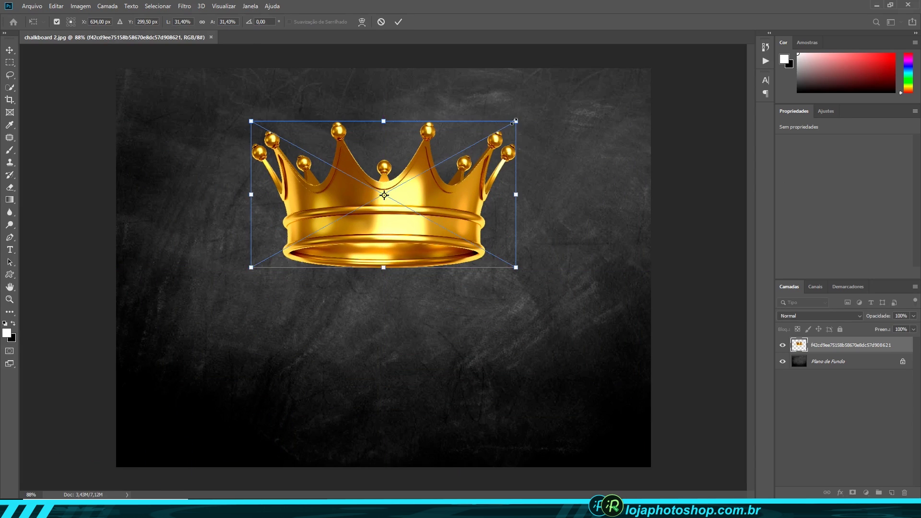
click(398, 22)
key(g)
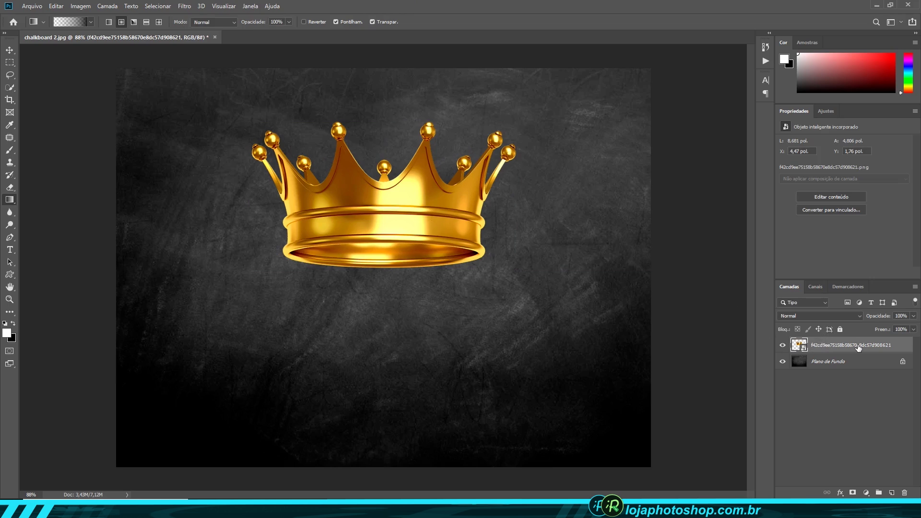
Apply the Croqui > Fotocópia filter to the crown with Detalhe 3 and Escuro 43
click(185, 7)
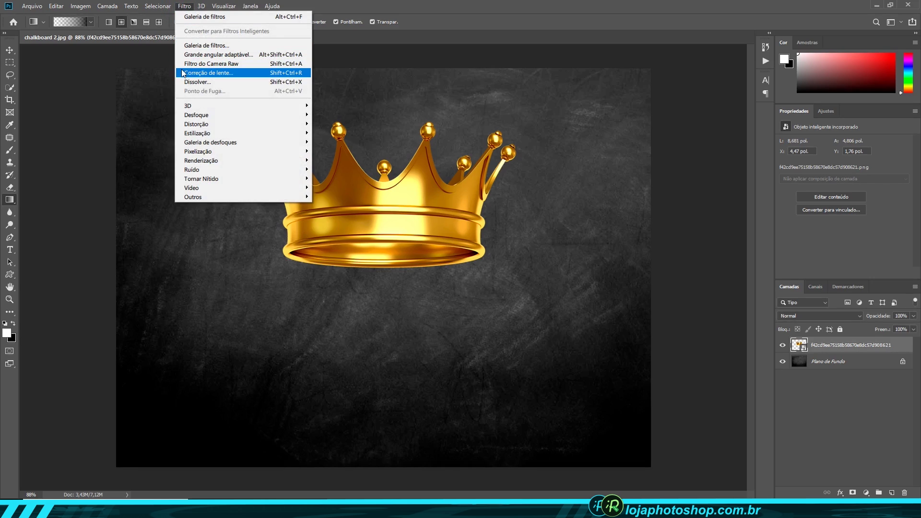
click(206, 45)
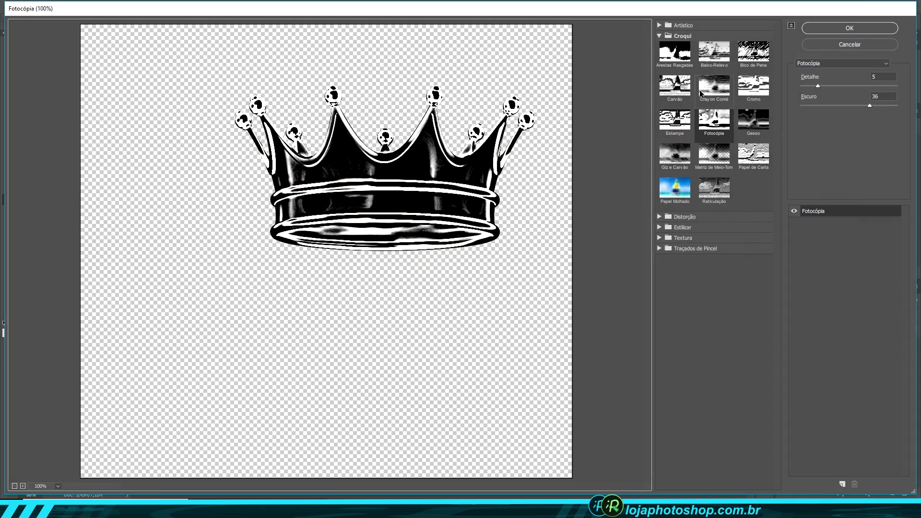
click(660, 36)
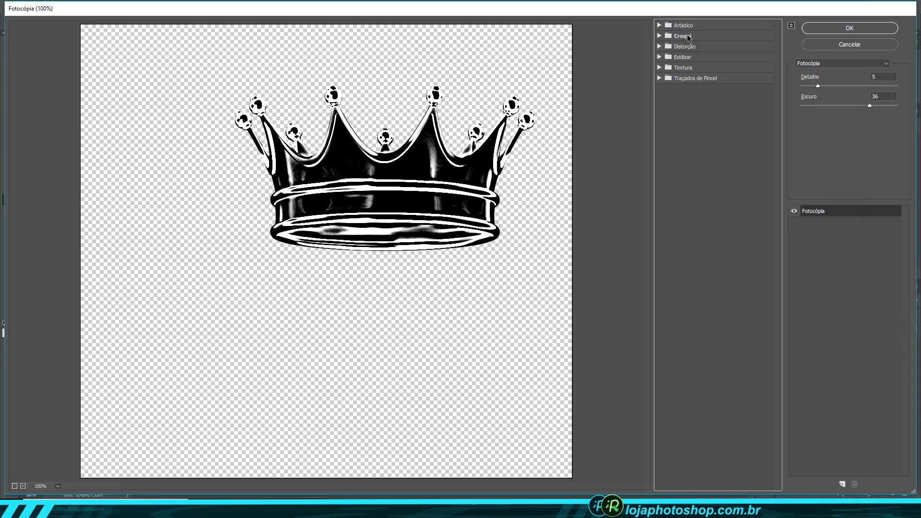
click(660, 37)
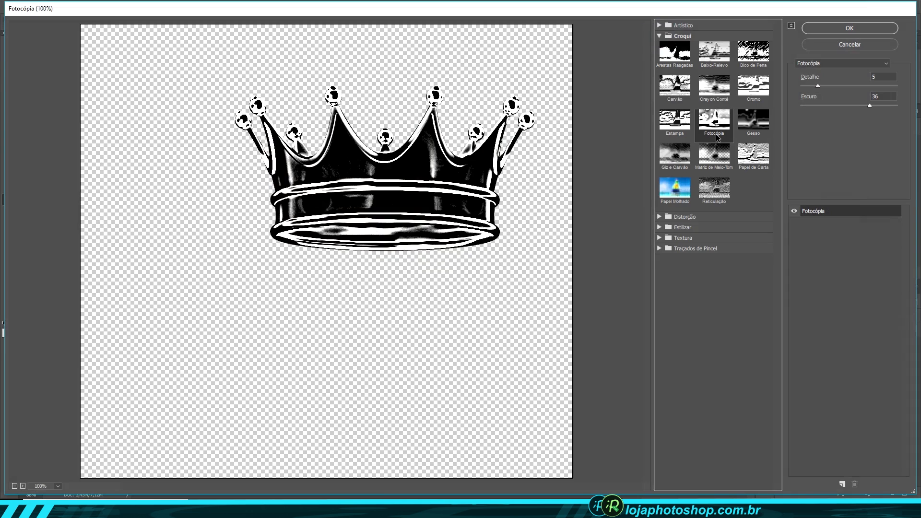
drag(816, 87, 815, 87)
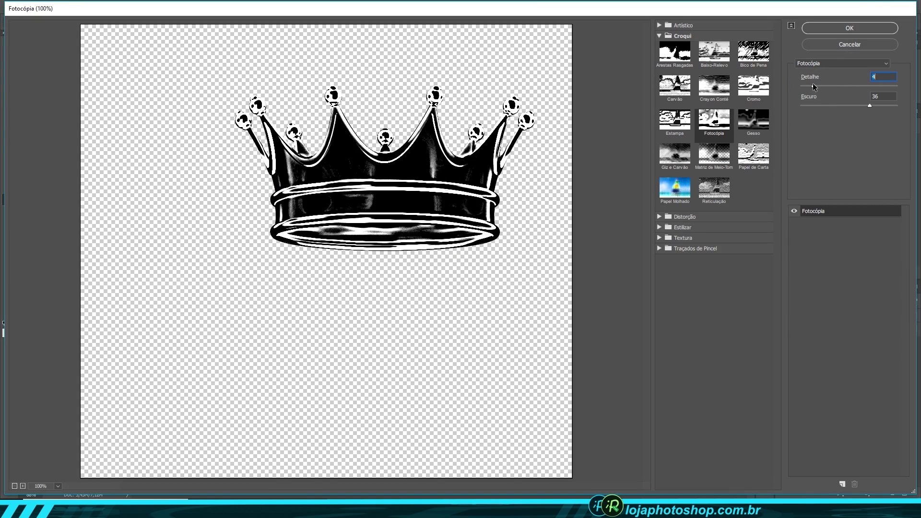
mouse_move(870, 104)
mouse_down()
mouse_move(883, 103)
mouse_move(786, 99)
mouse_move(890, 105)
mouse_up()
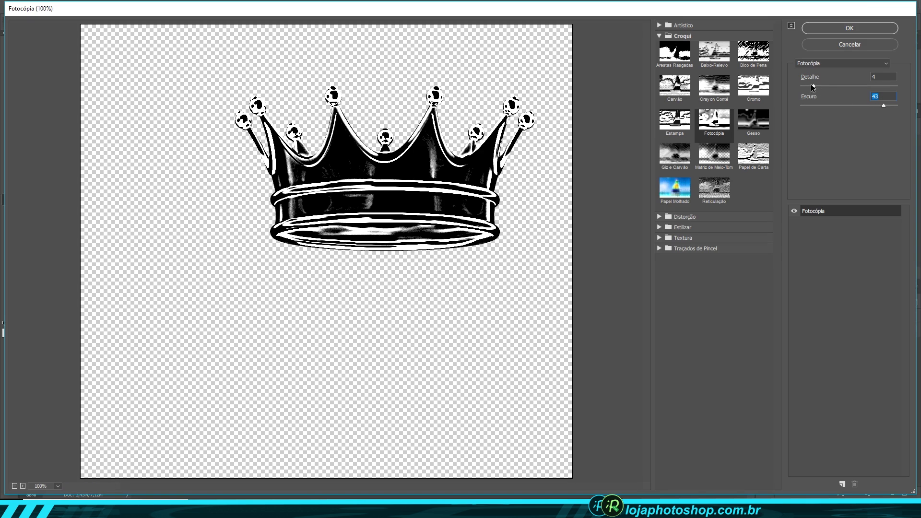
mouse_move(813, 87)
mouse_down()
mouse_move(849, 86)
mouse_move(809, 80)
mouse_up()
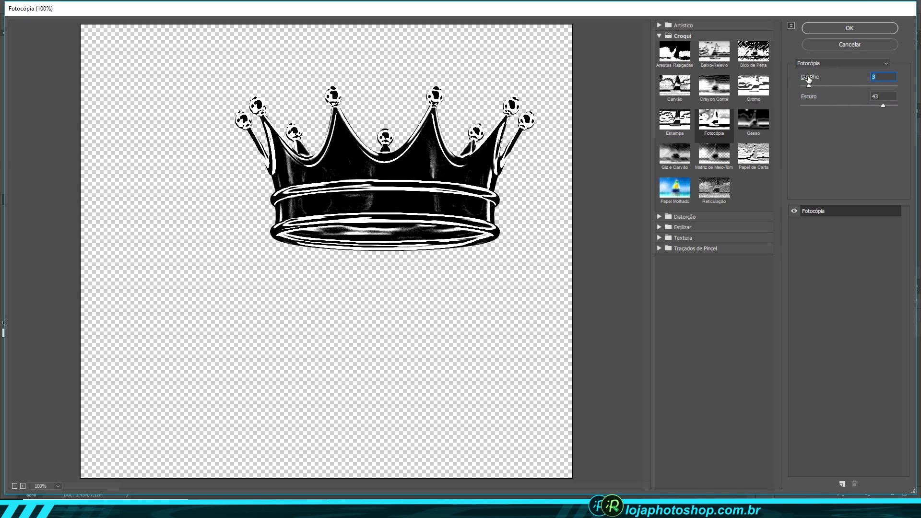
click(843, 29)
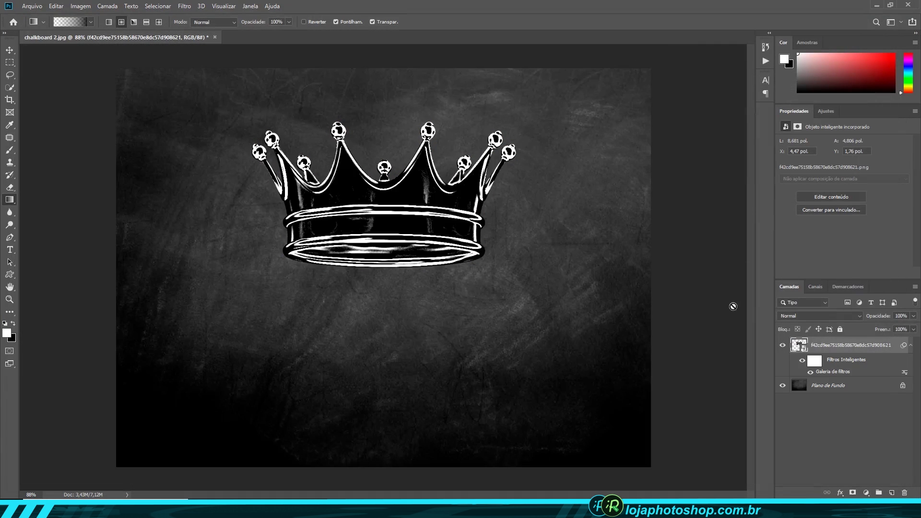
Set the crown layer's blend mode to Divisão and compare it with the smart filters off
click(789, 315)
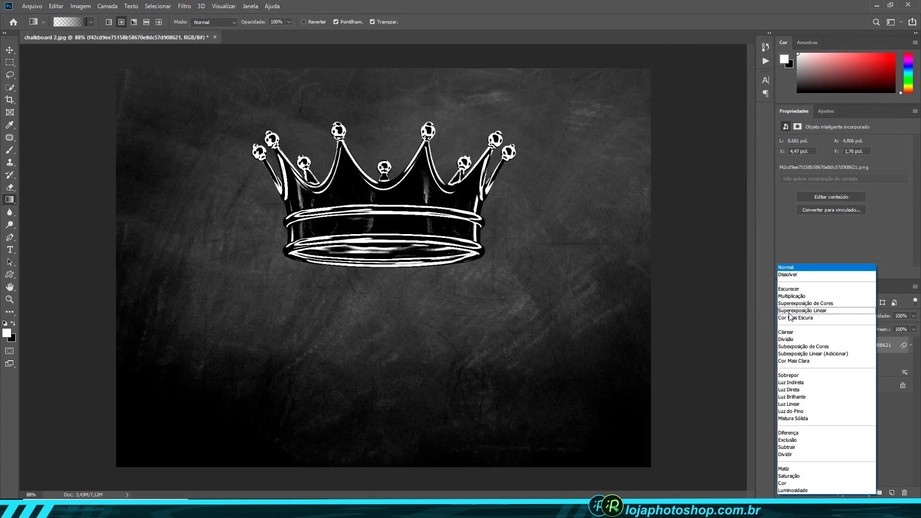
click(787, 340)
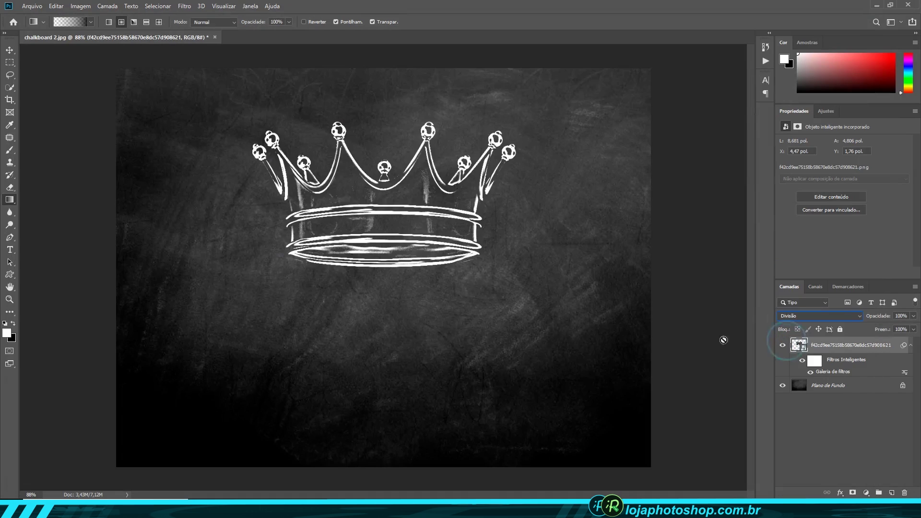
click(849, 384)
click(850, 344)
click(801, 361)
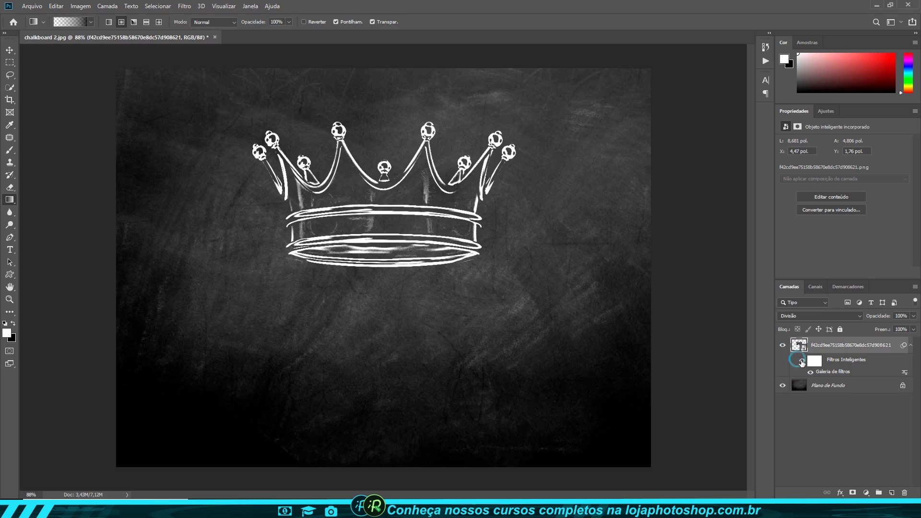
click(801, 362)
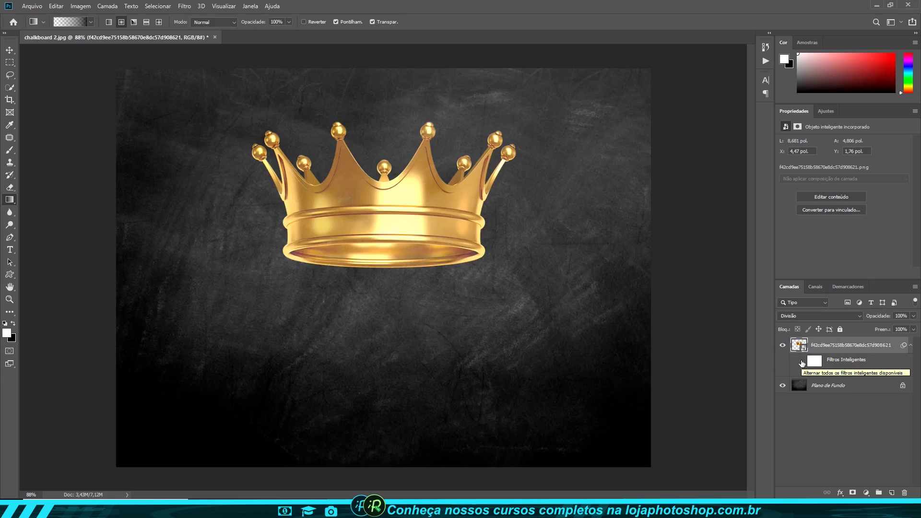
click(802, 362)
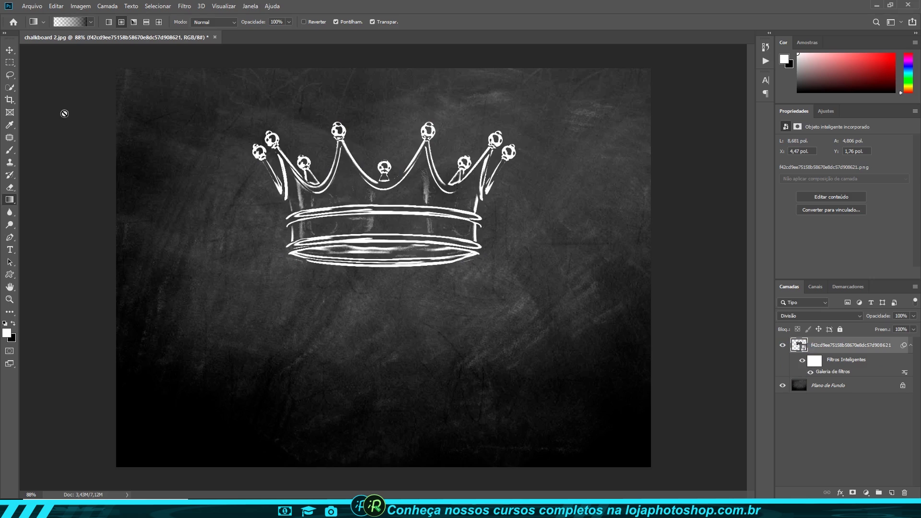
Move the crown higher and shrink it to about 15% near the top centre
key(v)
drag(382, 197, 383, 181)
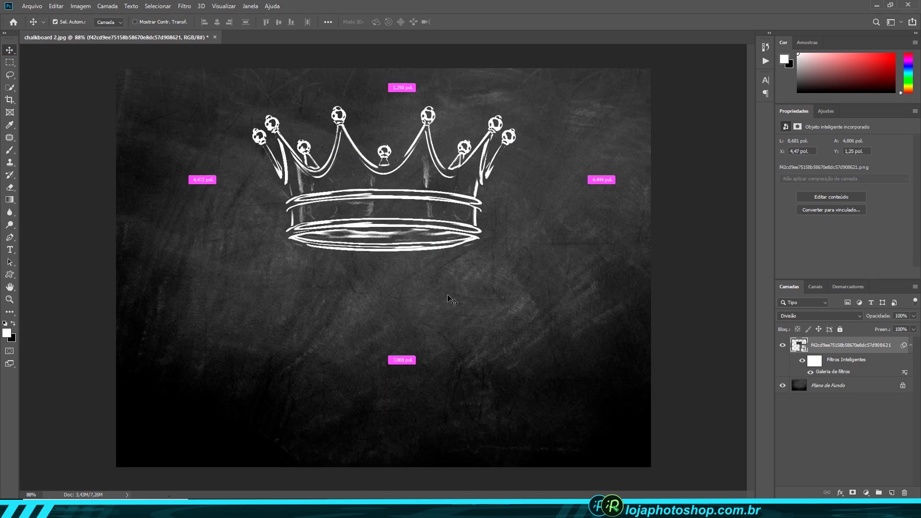
key(ctrl+t)
click(470, 202)
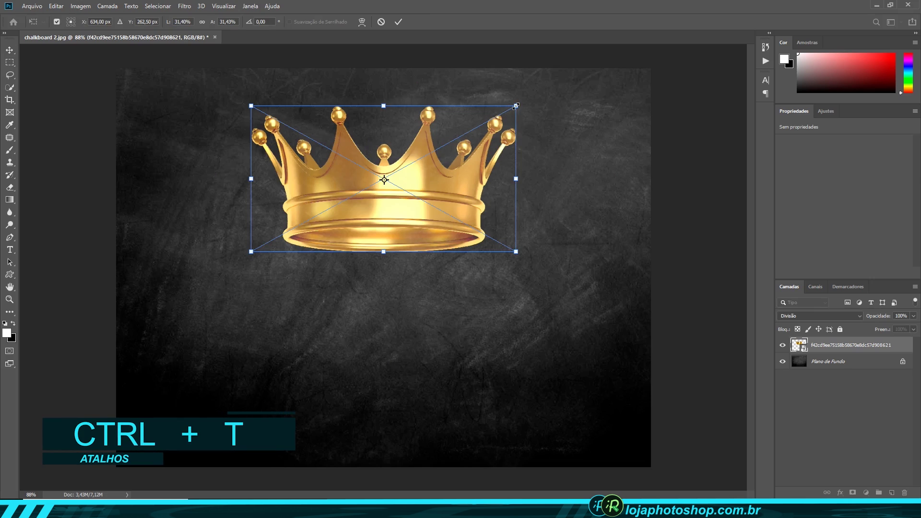
drag(516, 106, 450, 146)
key(Return)
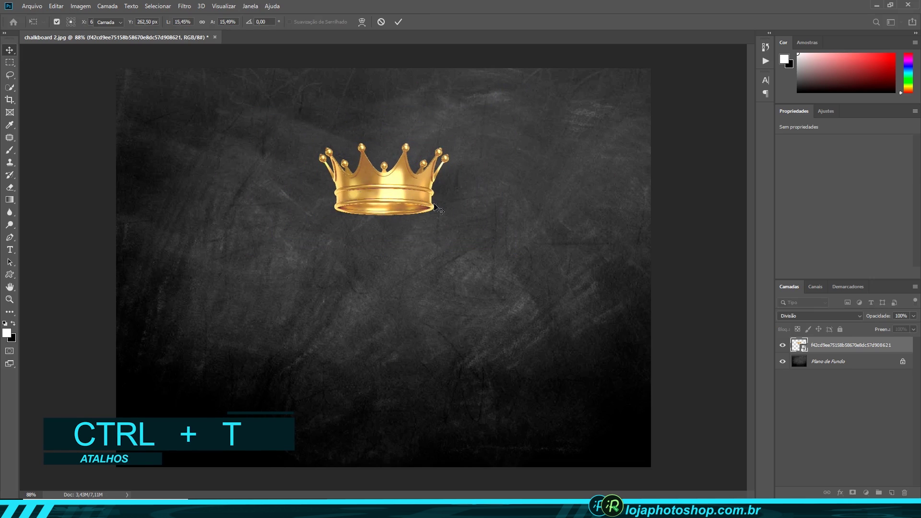
Search Google Images for 'beija flor'
scroll(341, 209, up, 5)
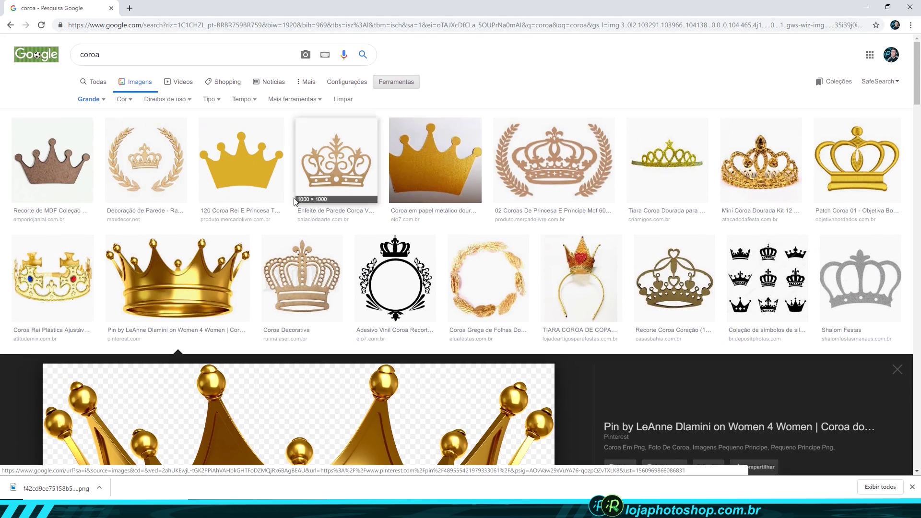
click(163, 55)
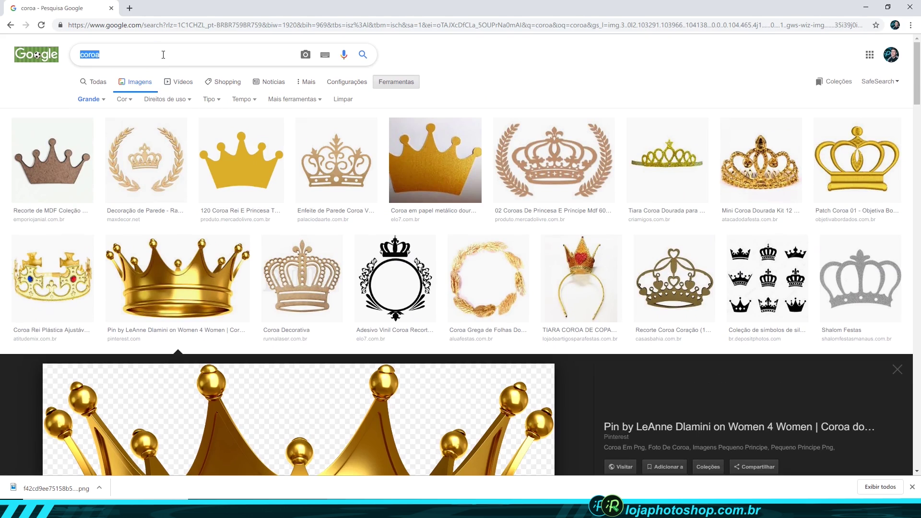
text(beija )
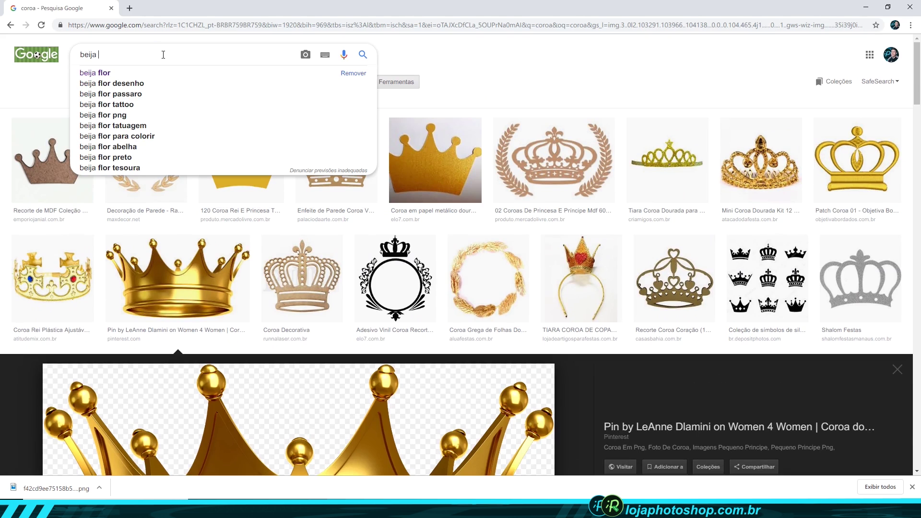
text(flor)
key(Return)
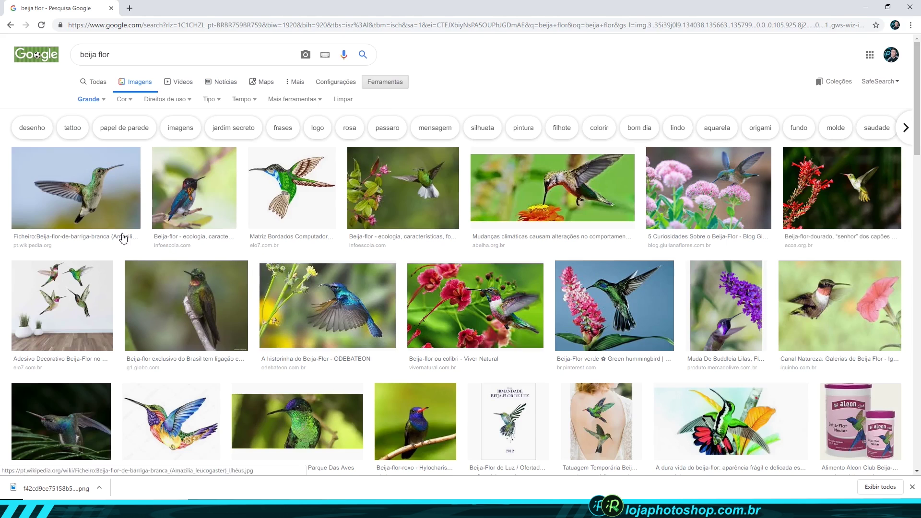
Save the first hummingbird photo into the FOTO EM CHALKBOARD folder
click(96, 199)
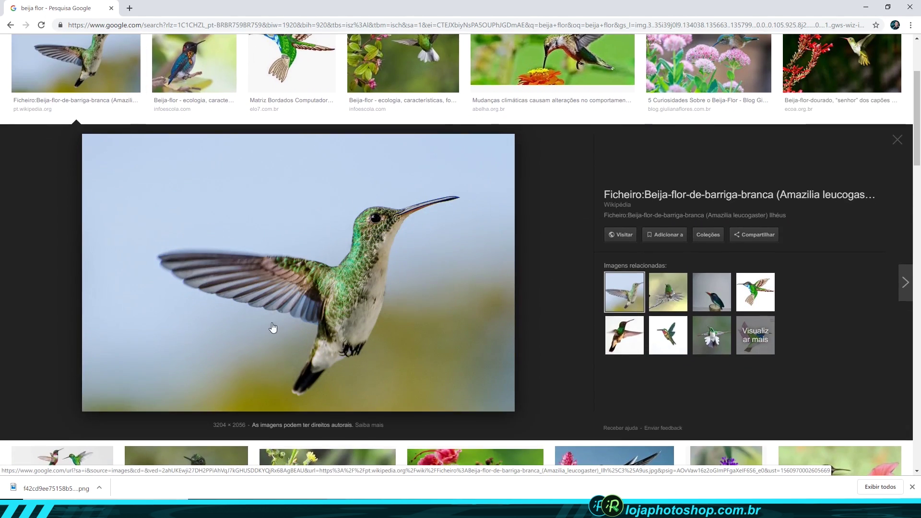
right_click(341, 272)
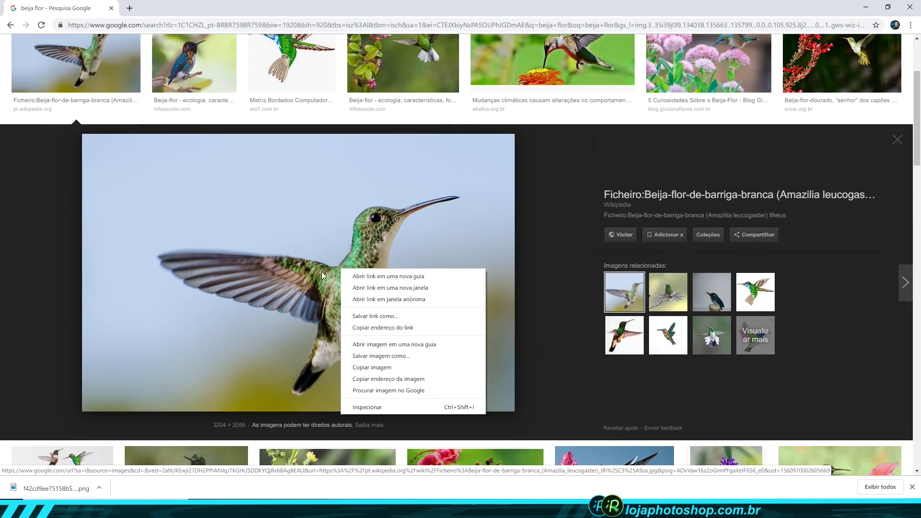
click(382, 355)
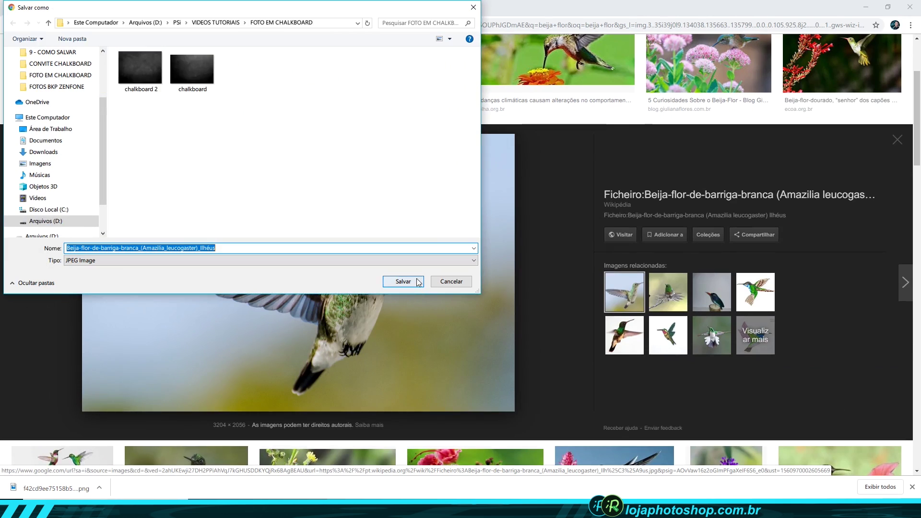
click(403, 282)
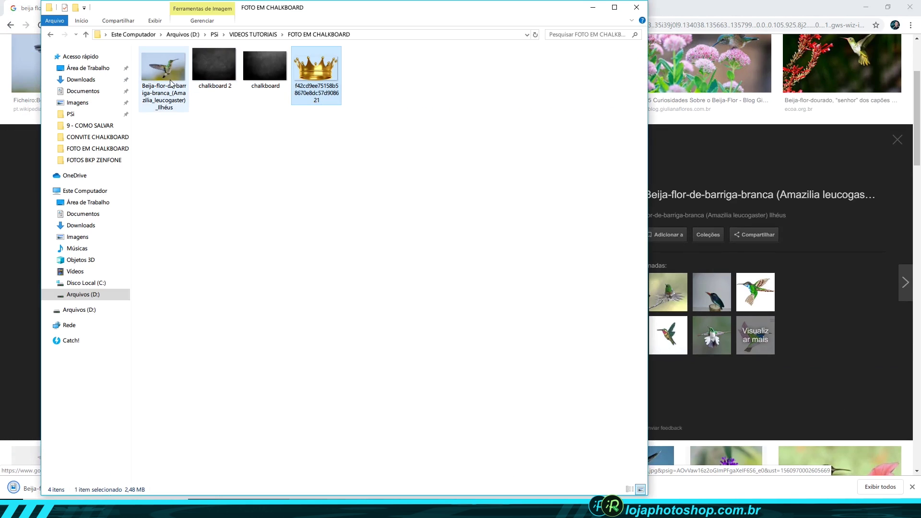
drag(171, 71, 459, 499)
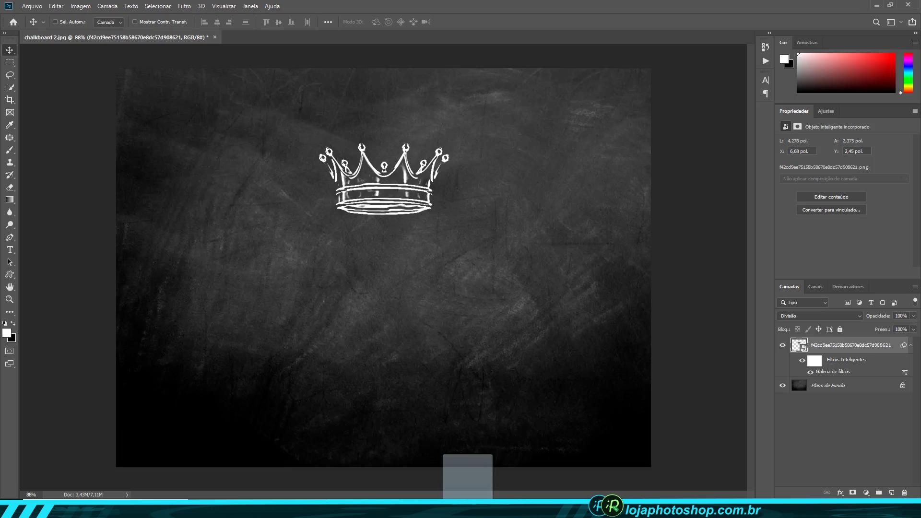
Place the hummingbird photo on the chalkboard, nudged slightly left, and commit it
drag(458, 480, 435, 330)
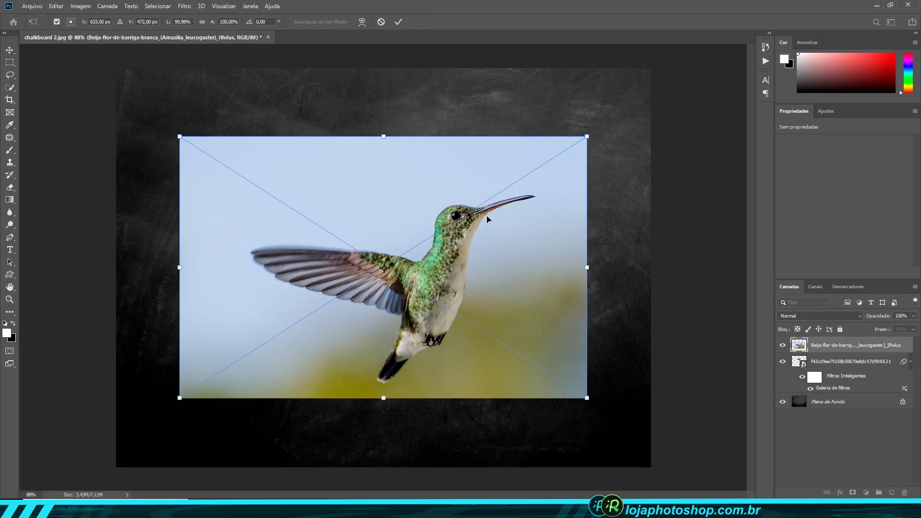
drag(487, 220, 476, 220)
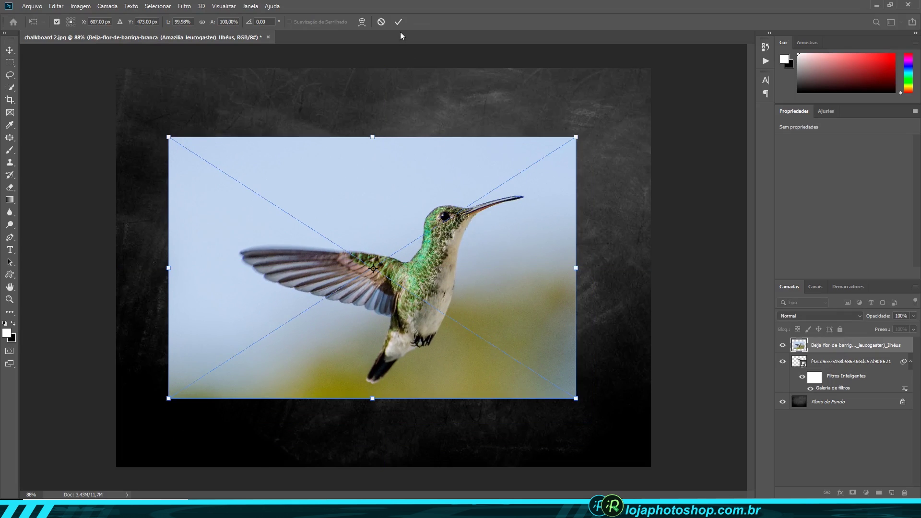
click(398, 21)
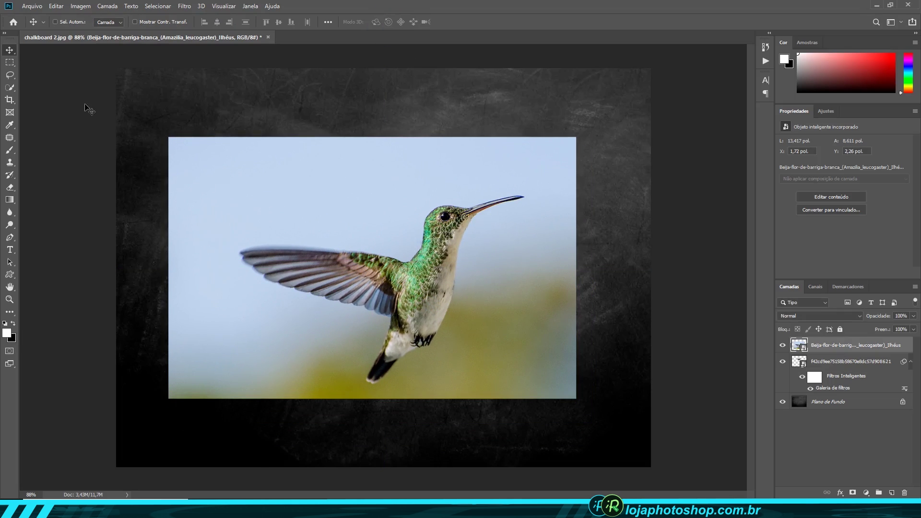
click(13, 78)
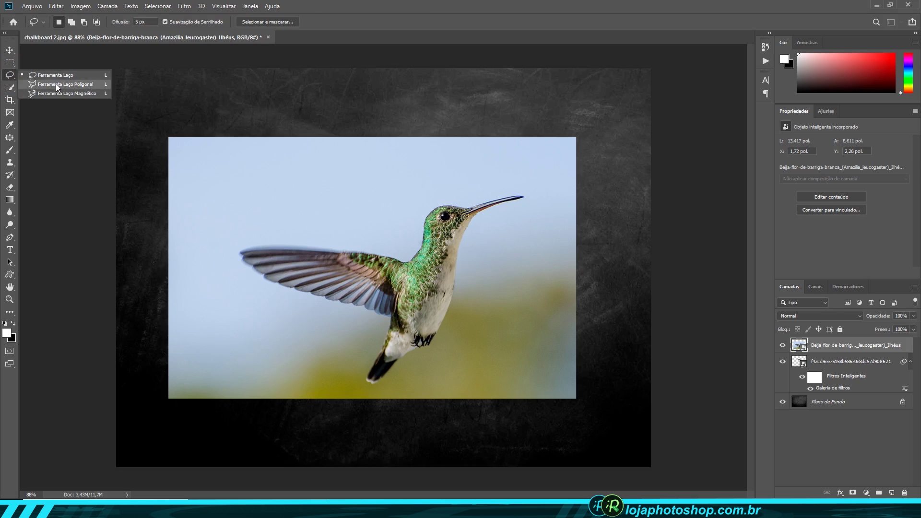
Quick-select the hummingbird's wing, body, tail and beak and copy it to Camada 1
click(10, 88)
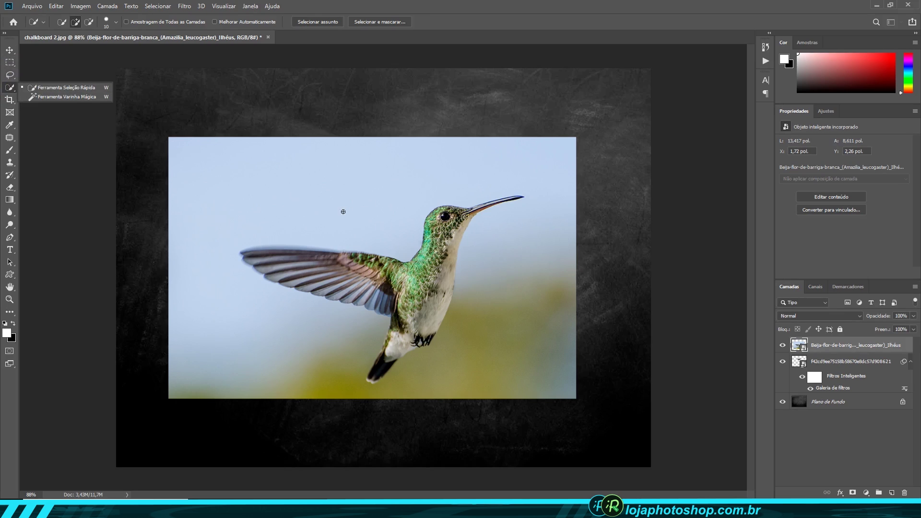
click(78, 89)
mouse_move(328, 281)
mouse_down()
mouse_move(310, 262)
mouse_move(439, 255)
mouse_move(434, 216)
mouse_move(453, 225)
mouse_move(438, 296)
mouse_up()
drag(408, 339, 417, 333)
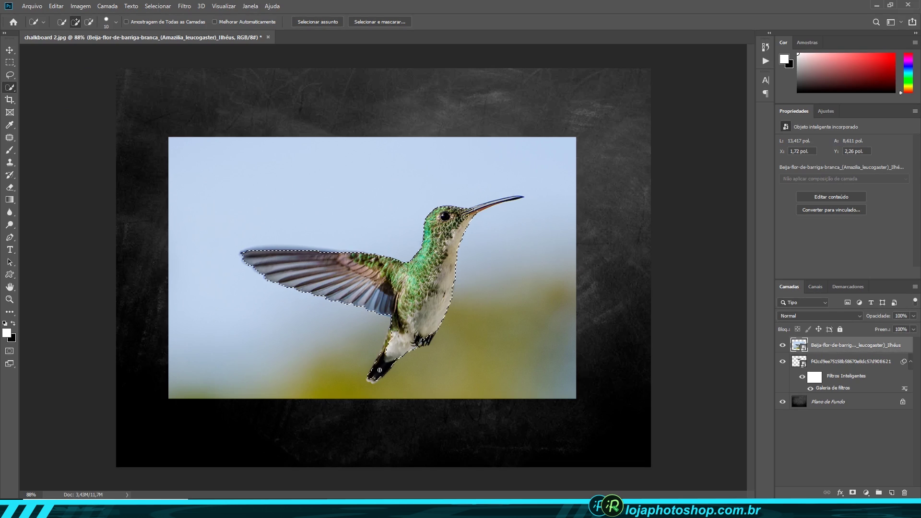
scroll(417, 334, up, 5)
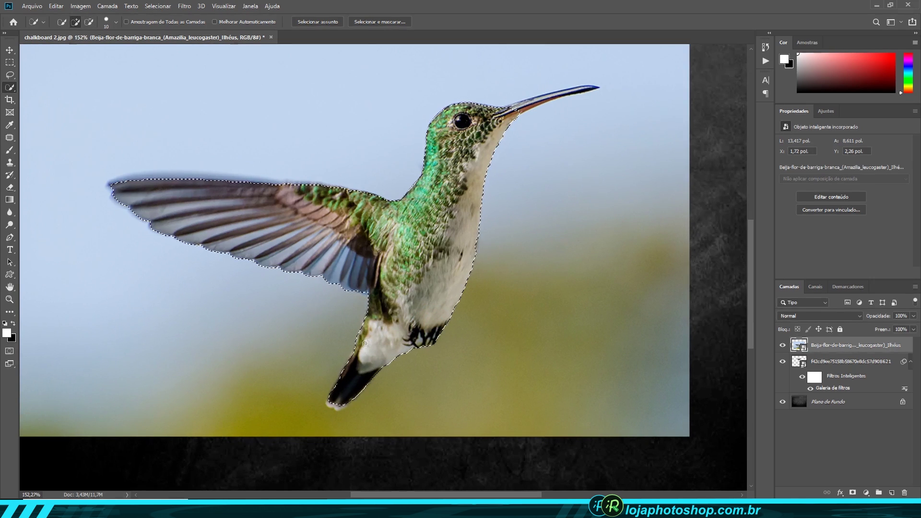
scroll(439, 161, up, 1)
scroll(439, 161, up, 3)
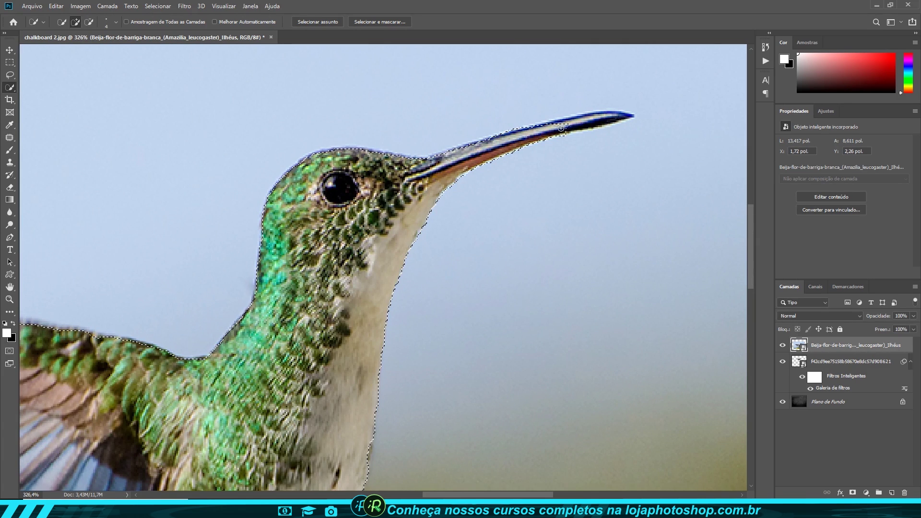
drag(439, 161, 619, 115)
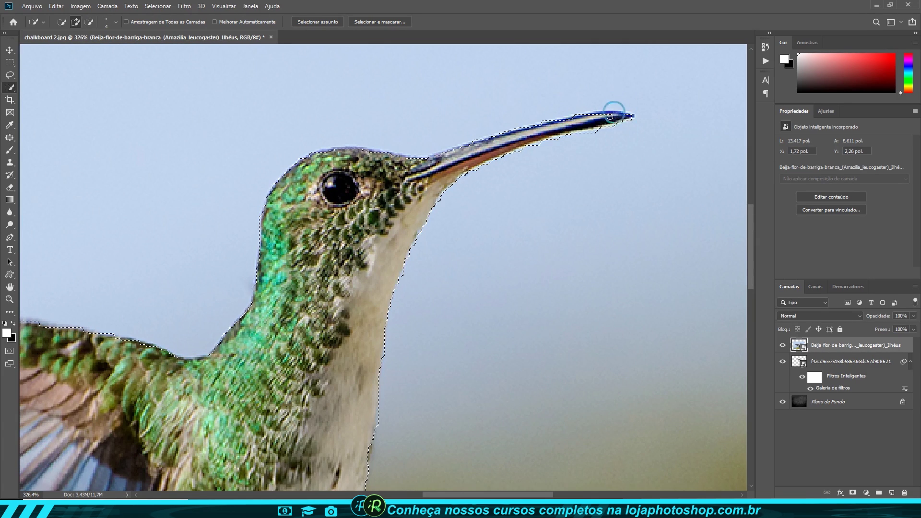
scroll(419, 183, down, 3)
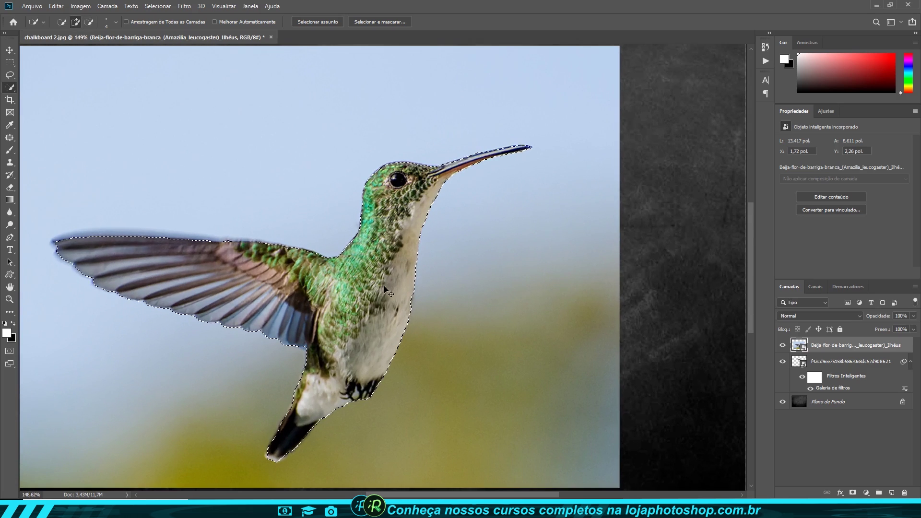
key(ctrl+j)
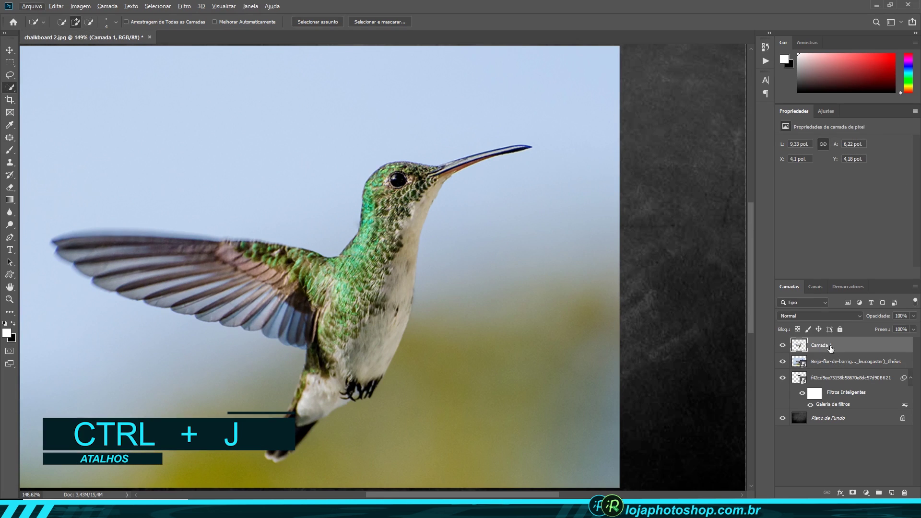
Delete the original Beija-flor photo layer and make Camada 1 active
scroll(310, 248, down, 1)
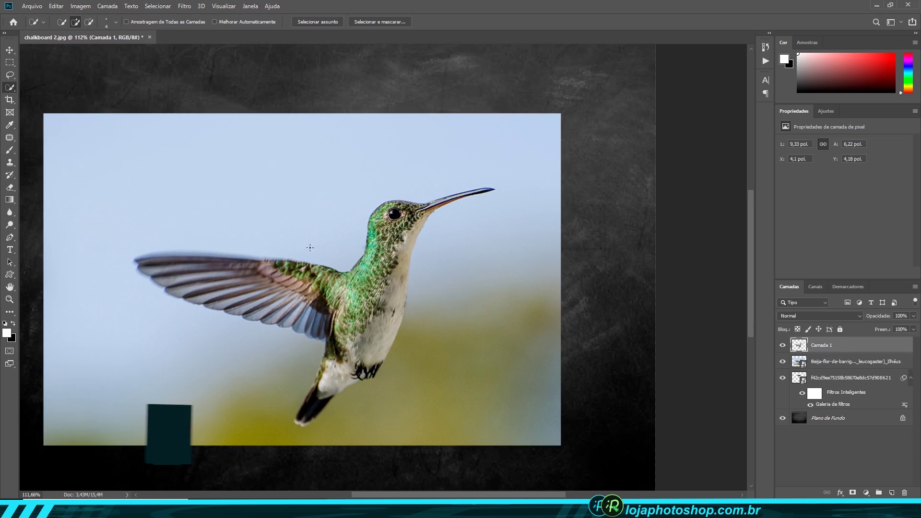
click(832, 364)
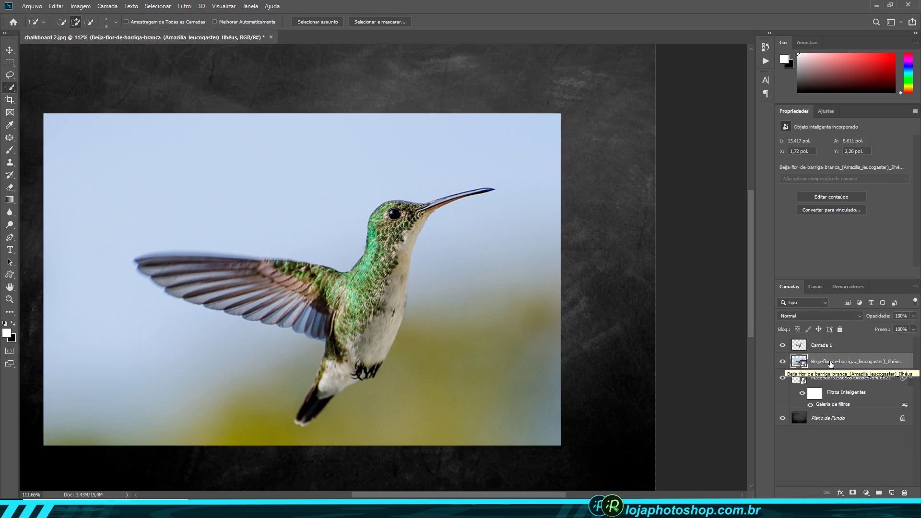
key(Delete)
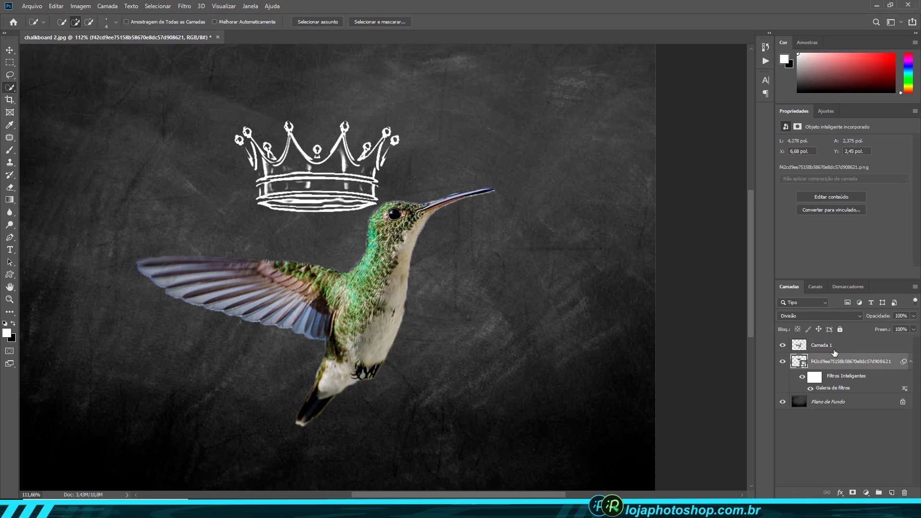
click(840, 345)
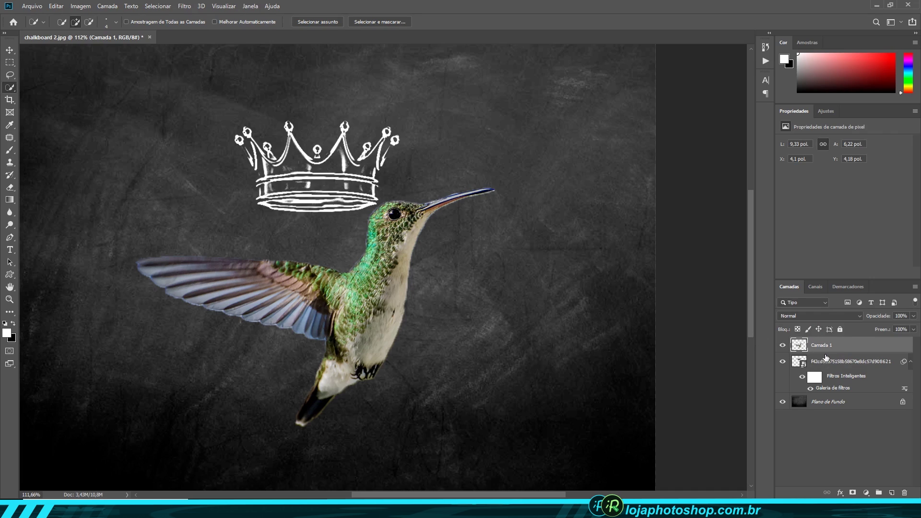
Convert Camada 1 to a smart object from its layer context menu
right_click(845, 347)
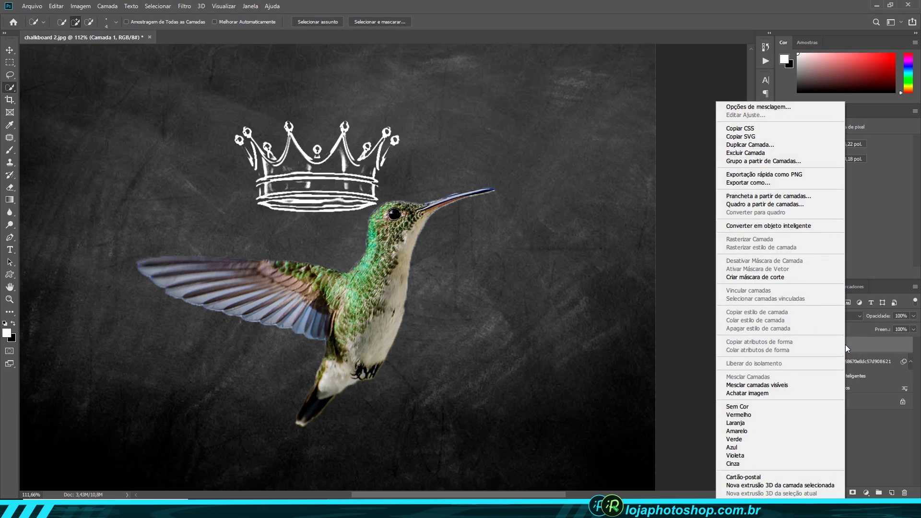
click(778, 226)
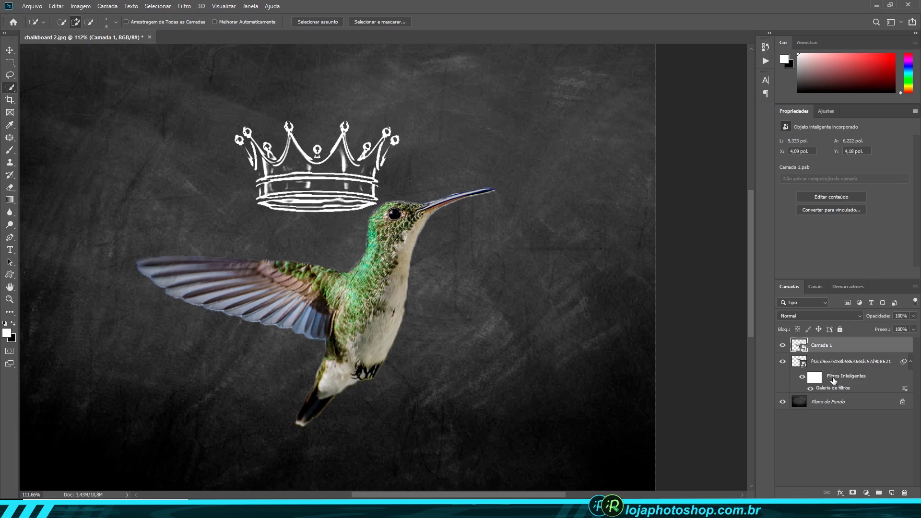
Preview Fotocópia on the hummingbird in the Filter Gallery with Detalhe 2 and Escuro 23
click(189, 9)
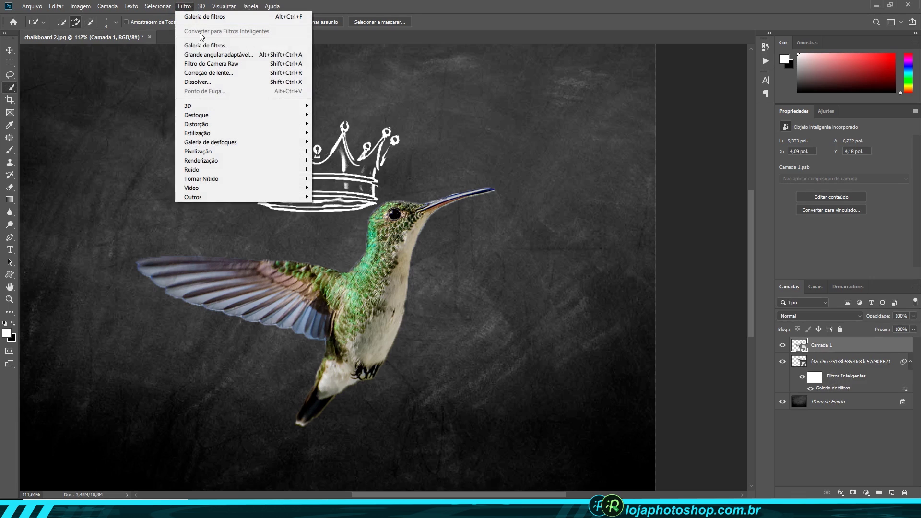
click(207, 45)
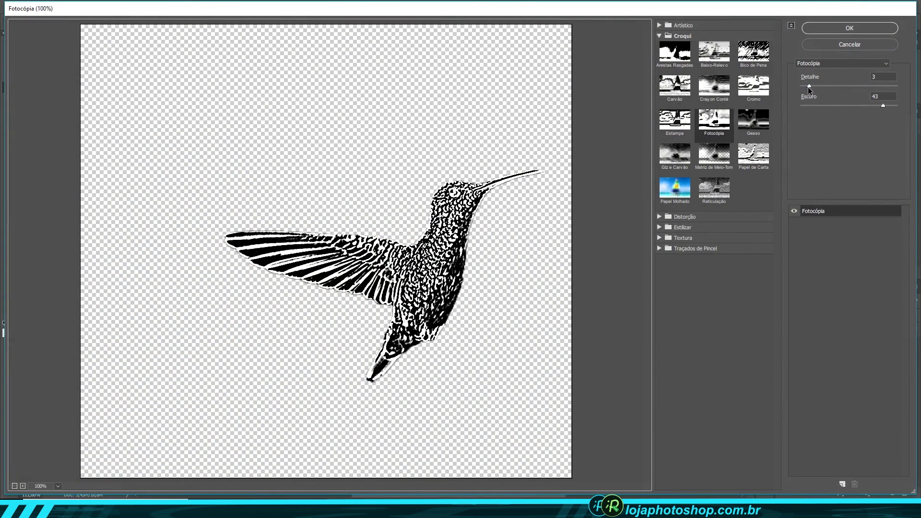
drag(806, 87, 800, 83)
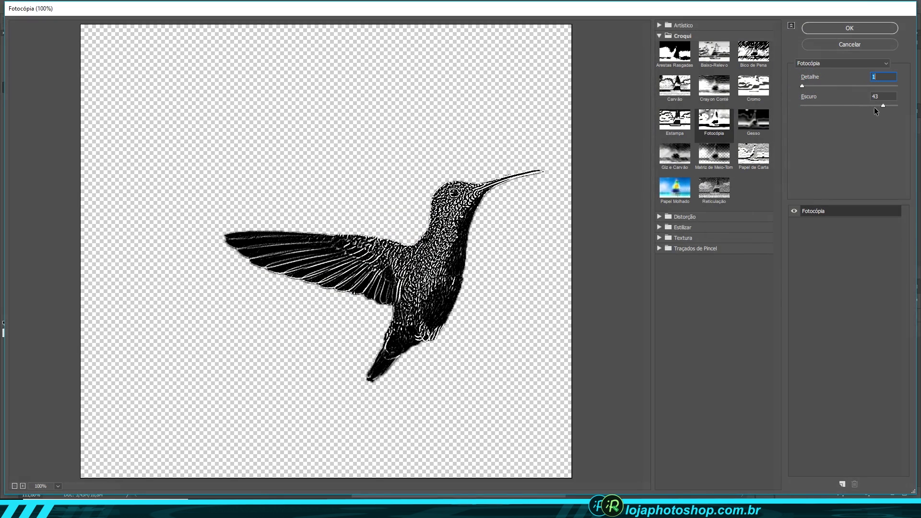
mouse_move(888, 103)
mouse_down()
mouse_move(901, 106)
mouse_move(845, 108)
mouse_up()
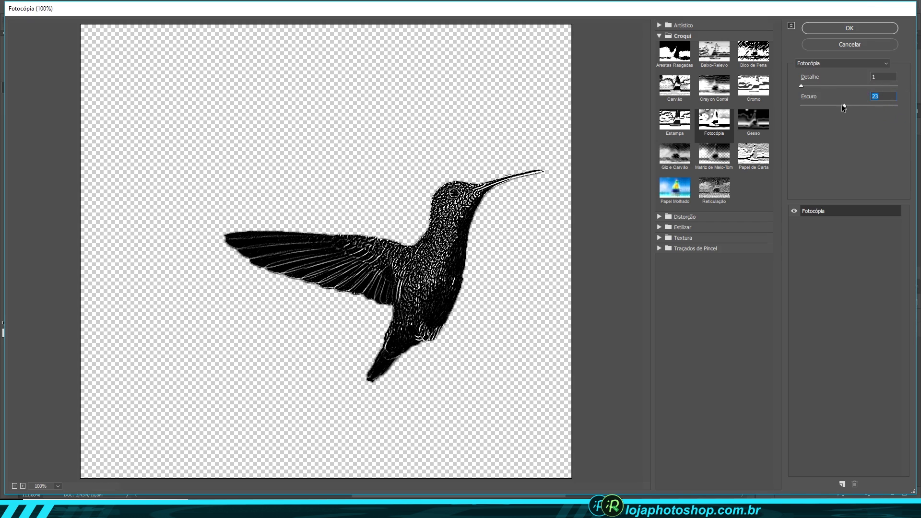
drag(802, 86, 808, 86)
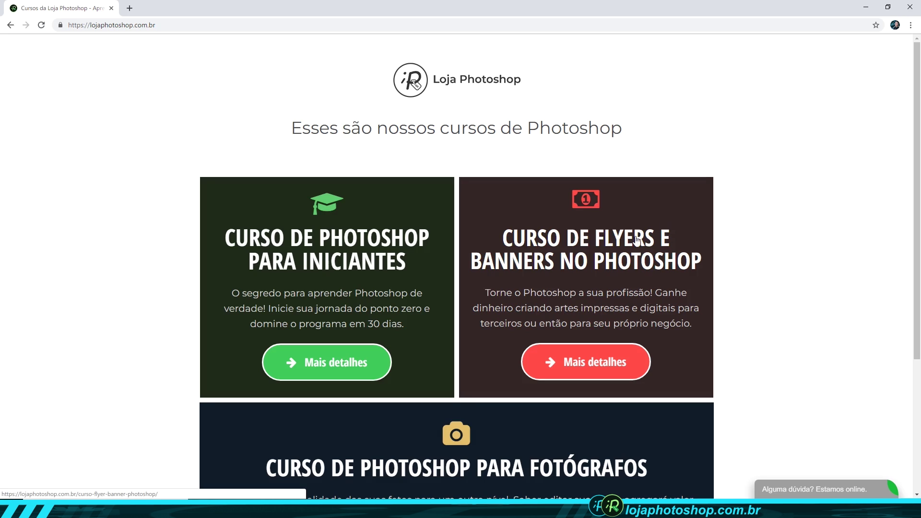
scroll(595, 373, down, 2)
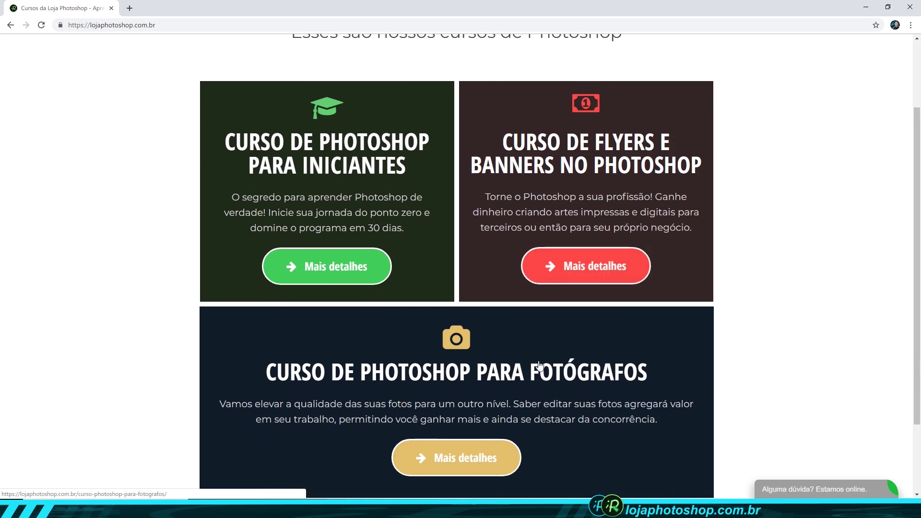
scroll(574, 375, down, 1)
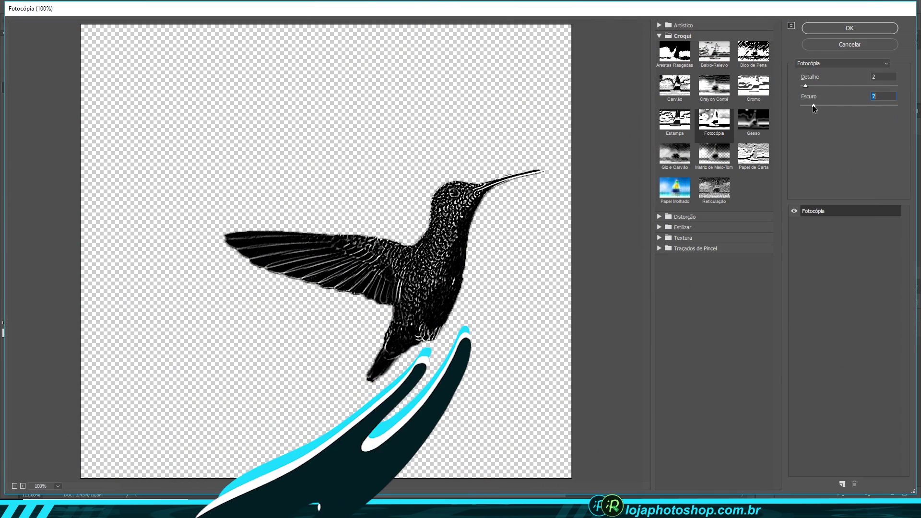
Apply Fotocópia with darkness 11 to the hummingbird and set its layer to Divisão blending
drag(818, 106, 819, 105)
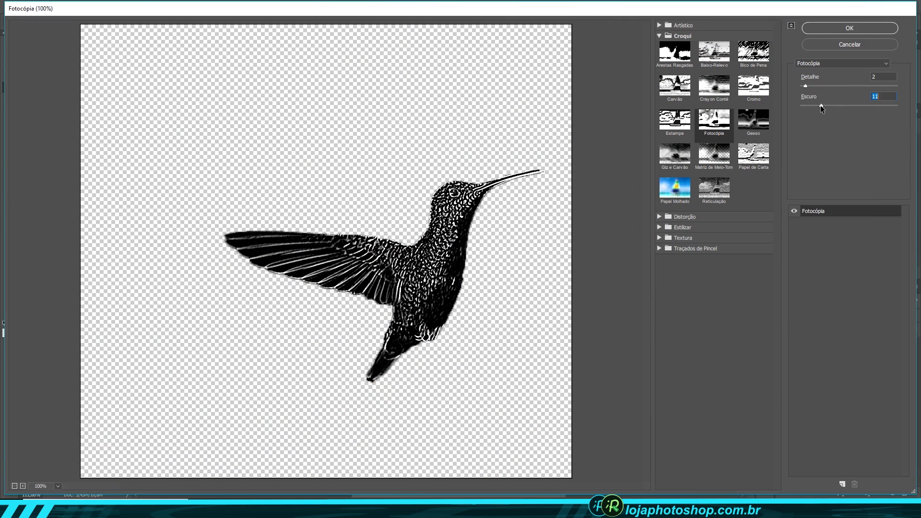
click(827, 34)
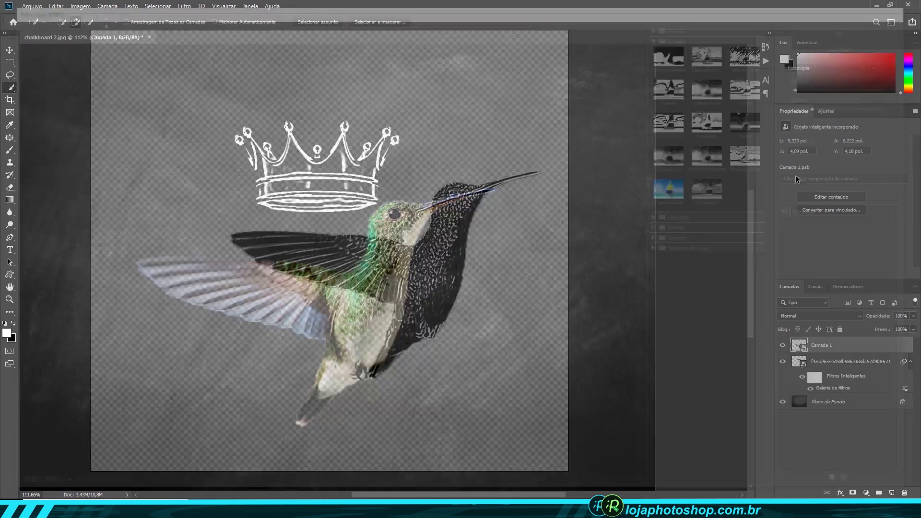
click(799, 314)
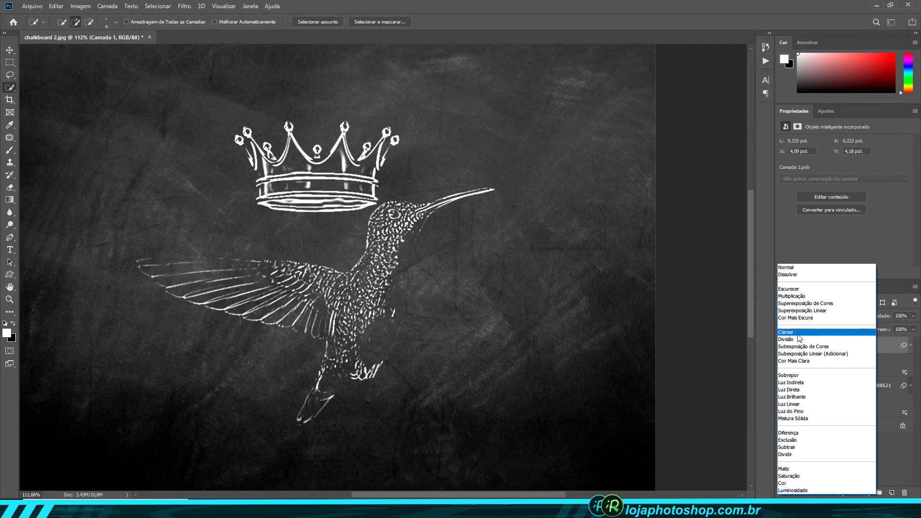
click(798, 339)
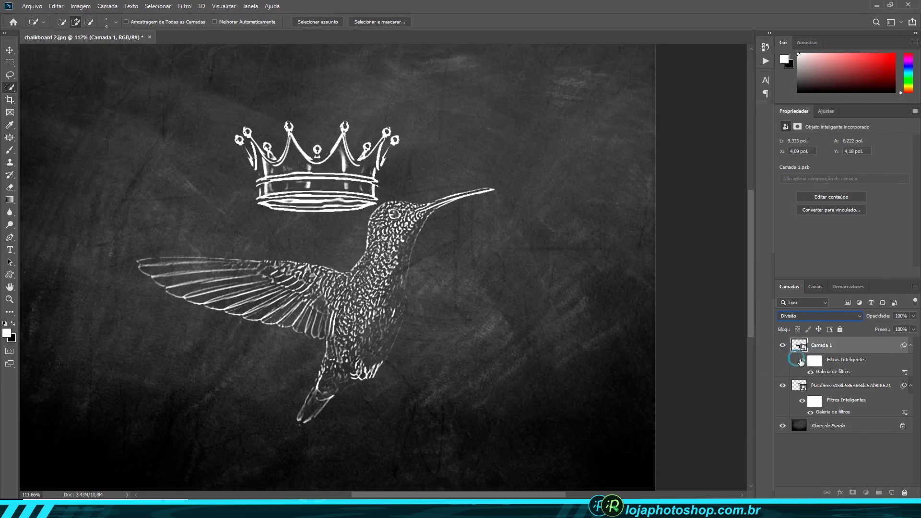
click(803, 361)
click(803, 360)
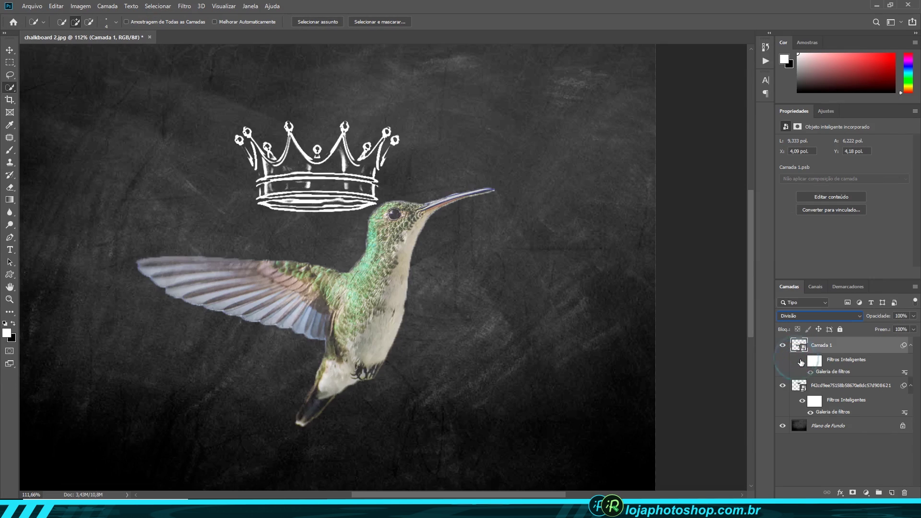
click(802, 361)
Shift the chalk hummingbird slightly left and fine-tune its Fotocópia darkness
key(ctrl+0)
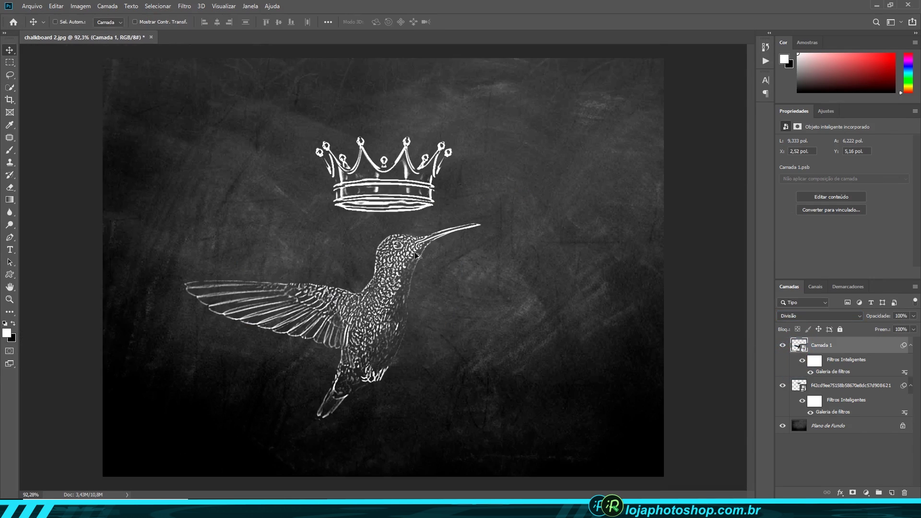
key(v)
drag(395, 287, 374, 287)
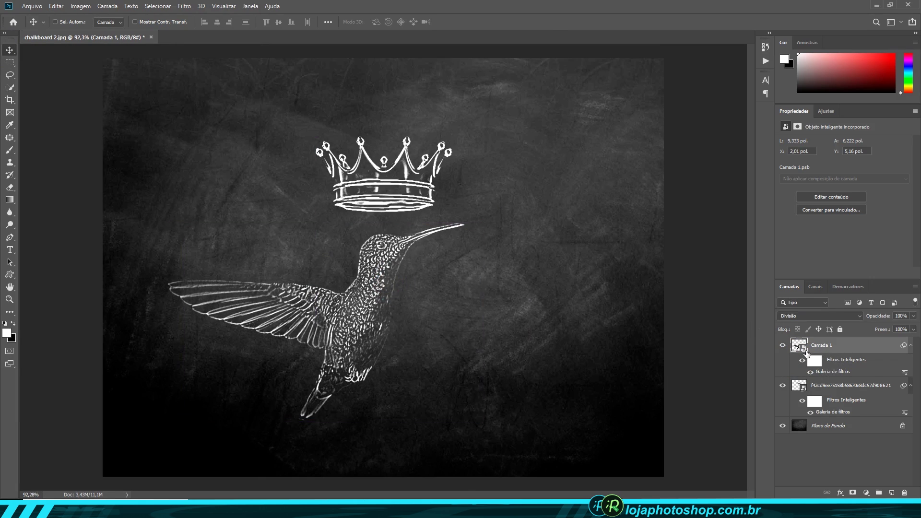
double_click(843, 370)
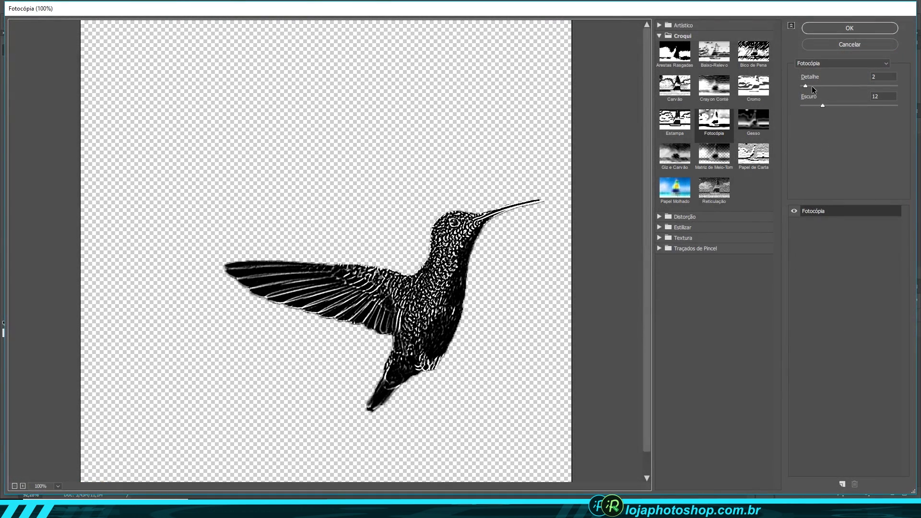
mouse_move(806, 86)
mouse_down()
mouse_move(874, 106)
mouse_move(831, 105)
mouse_up()
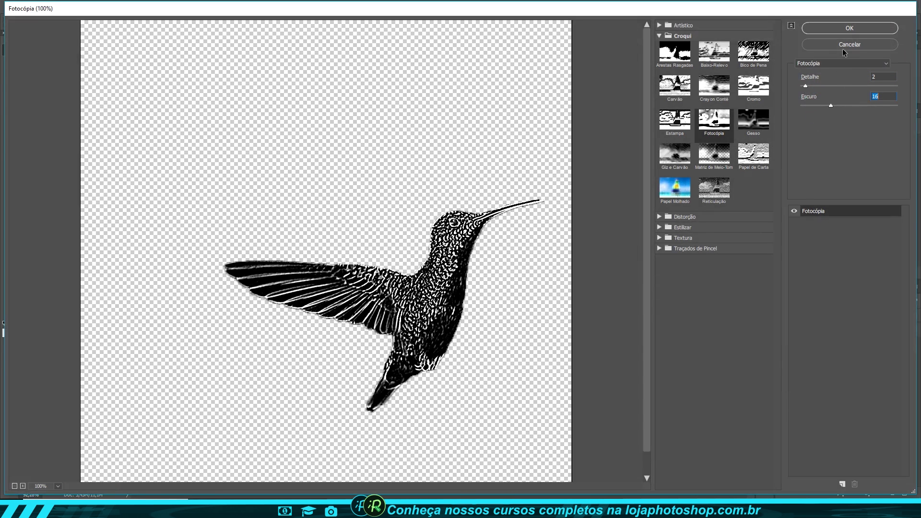
click(848, 30)
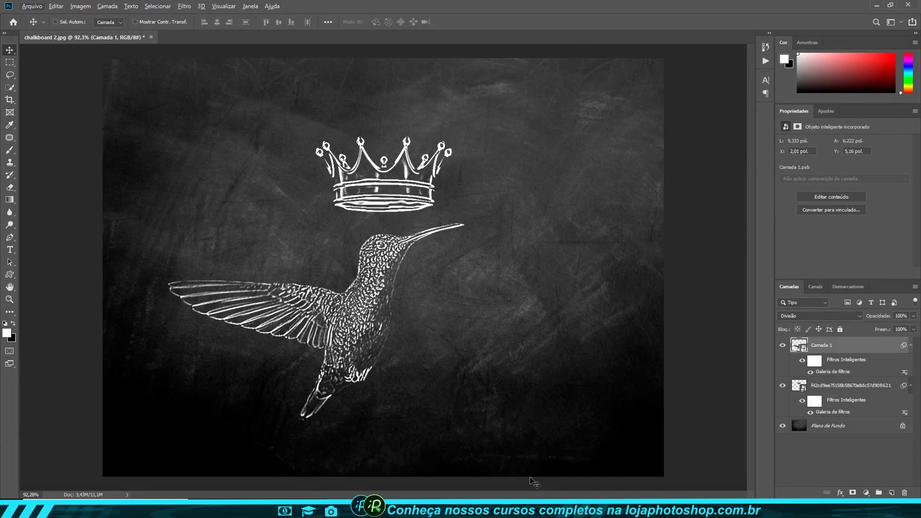
key(alt+Tab)
Search Google Images for 'flor' and open the long-stemmed red rose result
scroll(182, 58, up, 3)
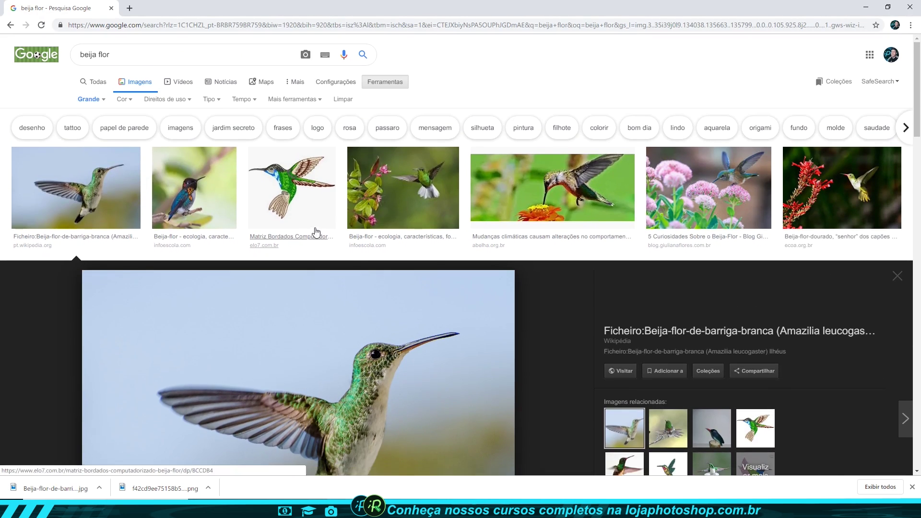
triple_click(182, 58)
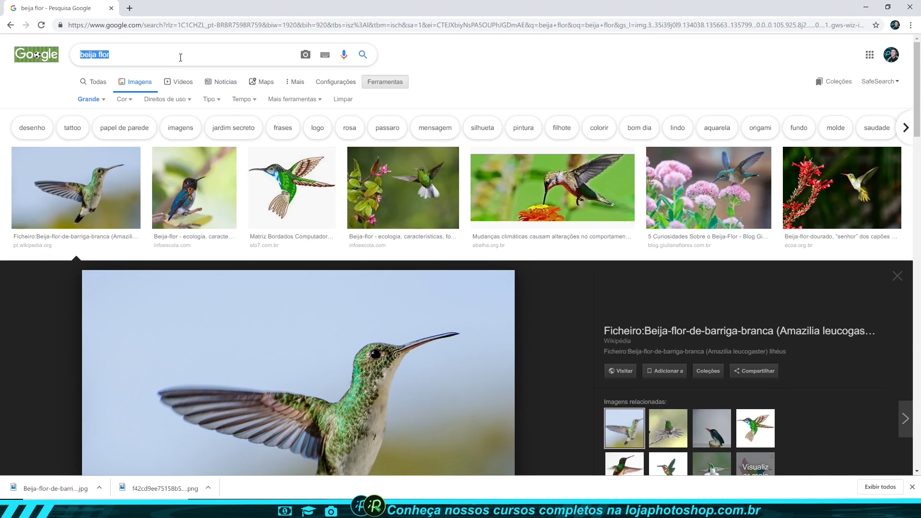
text(flor)
key(Return)
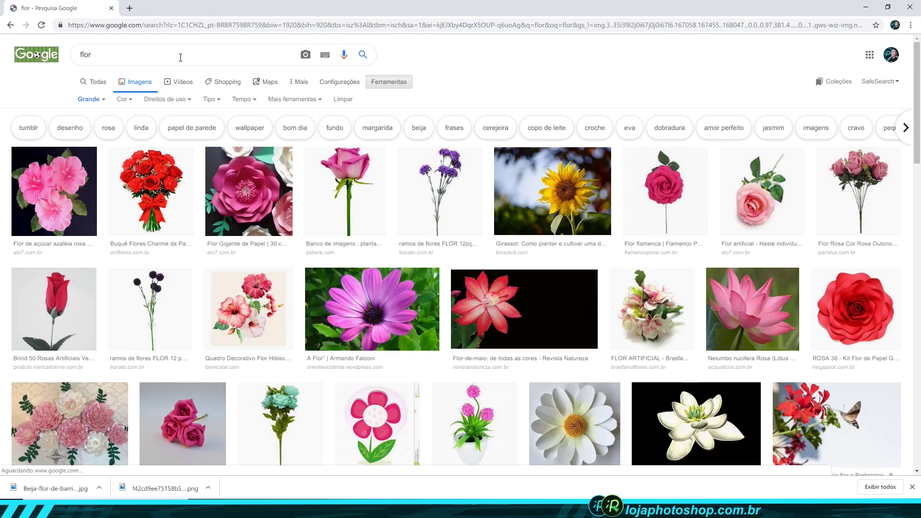
scroll(286, 258, down, 5)
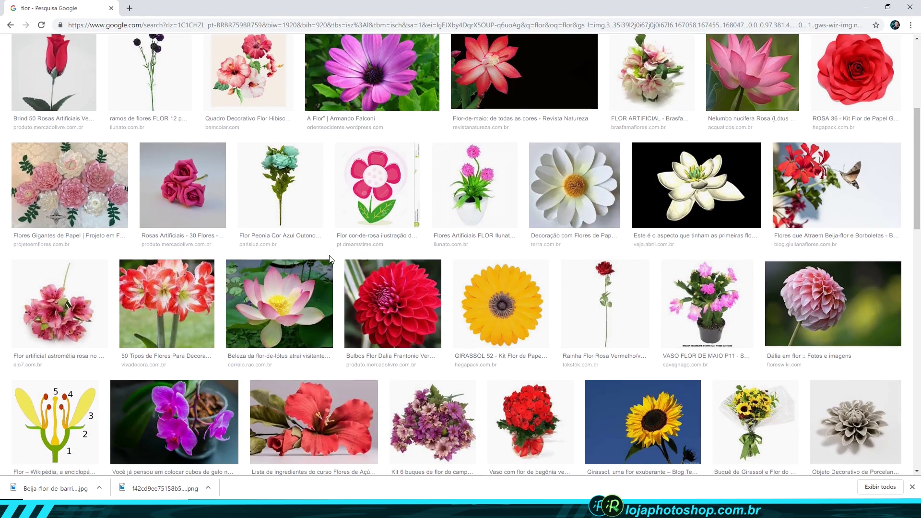
click(586, 295)
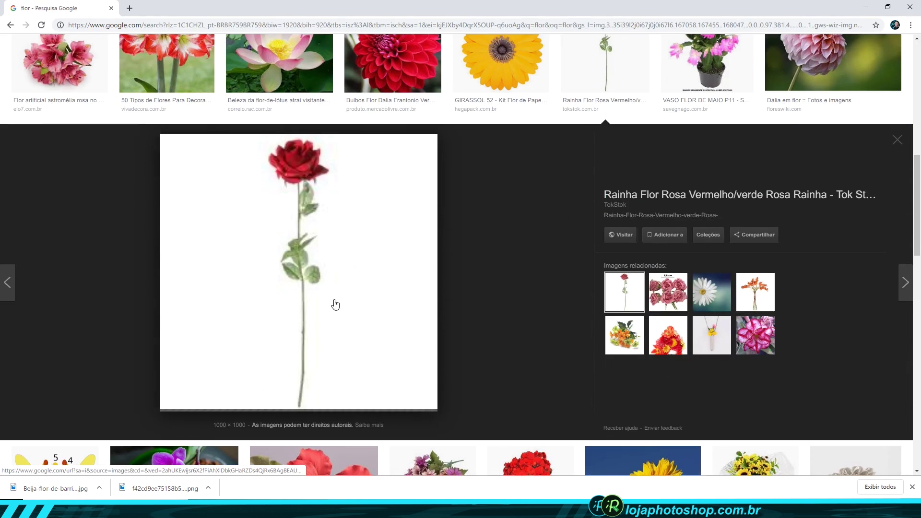
Save the rose image into the FOTO EM CHALKBOARD folder
right_click(296, 284)
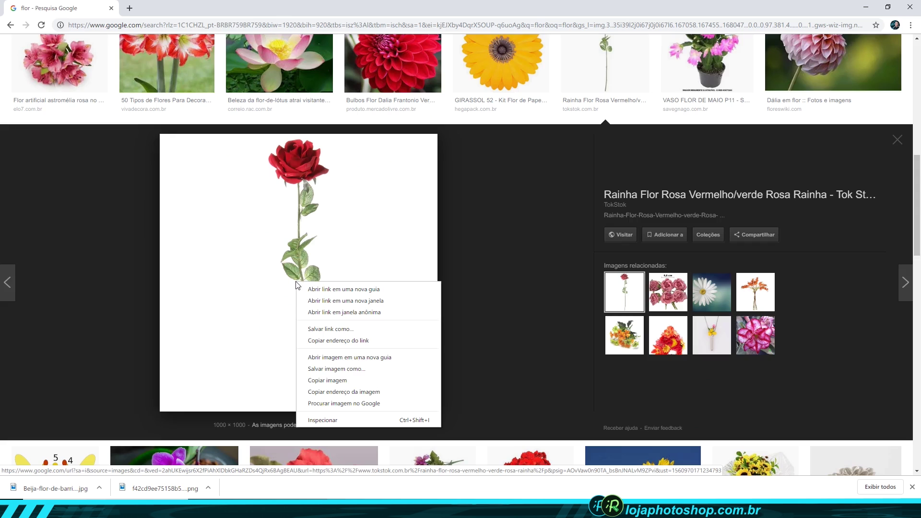
click(336, 369)
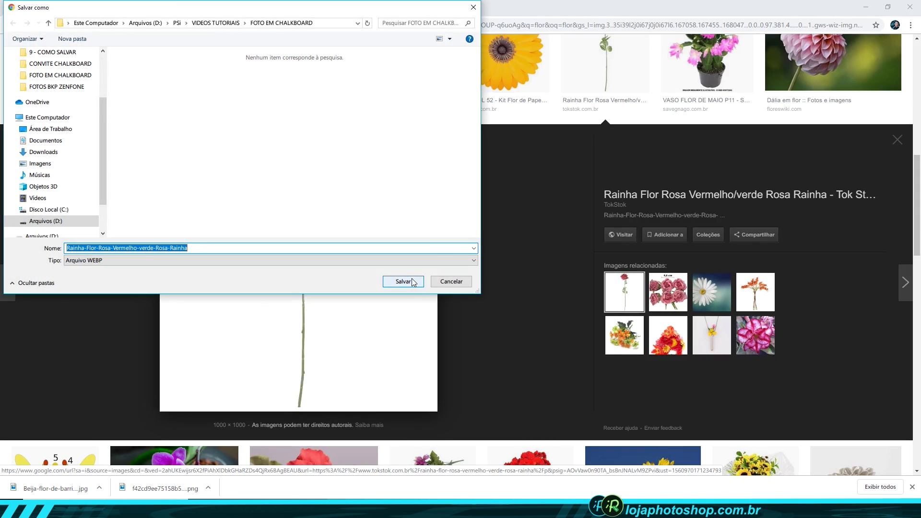
click(412, 283)
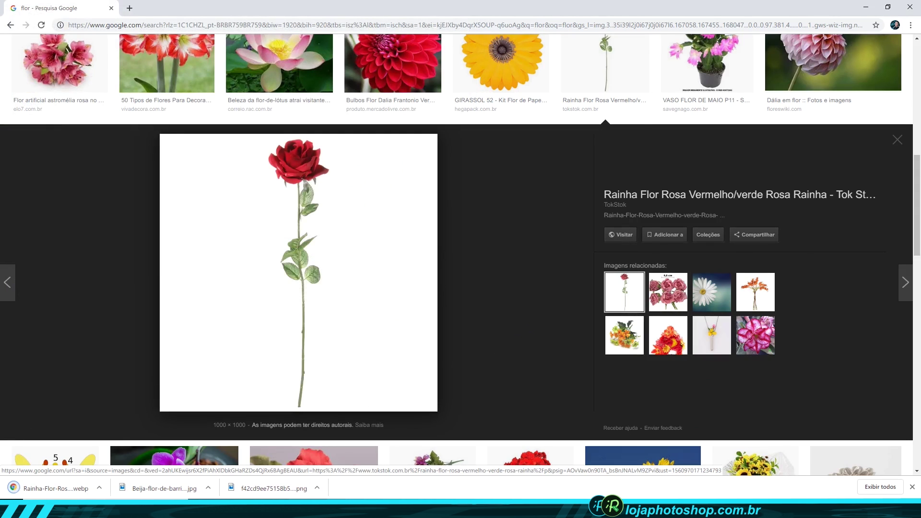
key(alt+Tab)
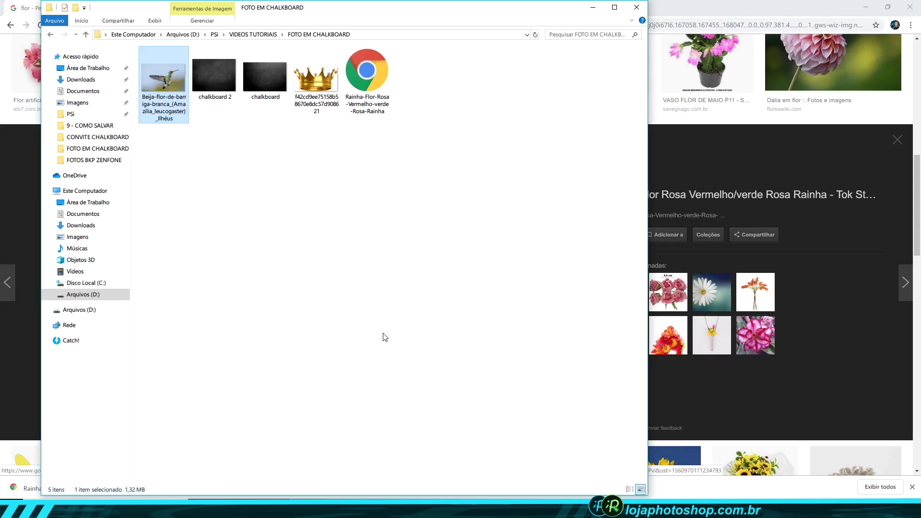
click(695, 384)
Copy the rose image and paste it into the chalkboard document
right_click(318, 252)
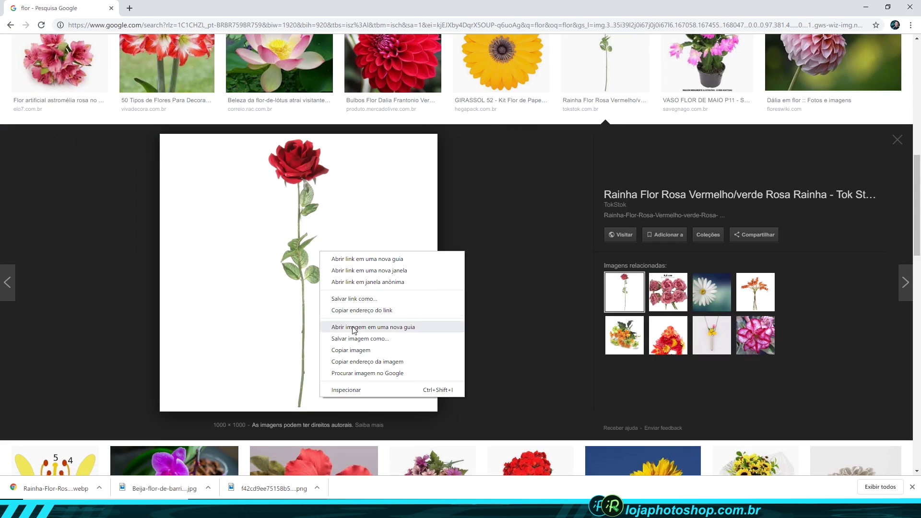
click(358, 349)
right_click(307, 261)
click(341, 355)
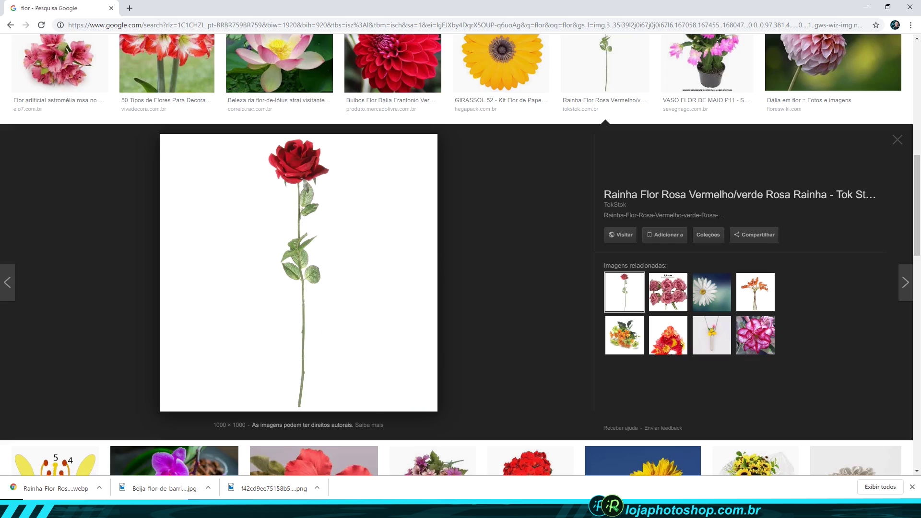
key(alt+Tab)
key(ctrl+v)
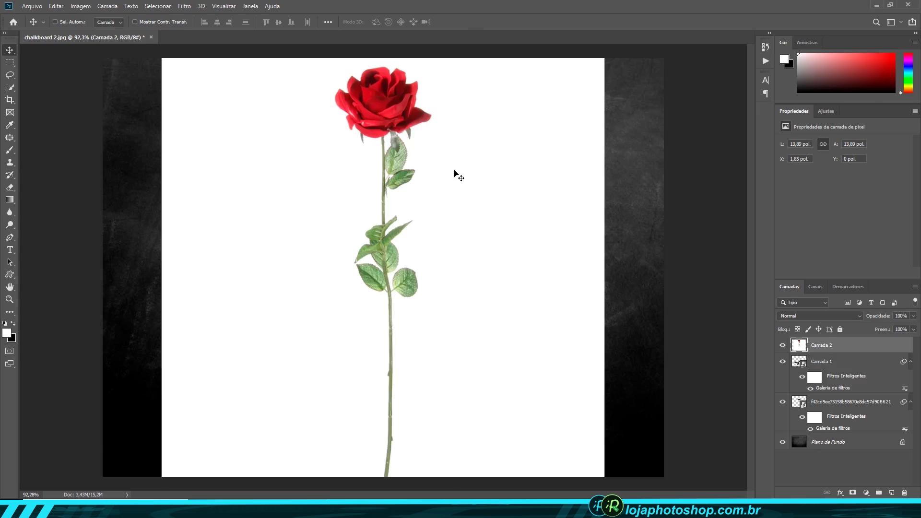
Move the rose up, scale it to about 11 inches wide, and convert Camada 2 to a smart object
mouse_move(455, 173)
mouse_down()
mouse_move(545, 192)
mouse_move(479, 149)
mouse_up()
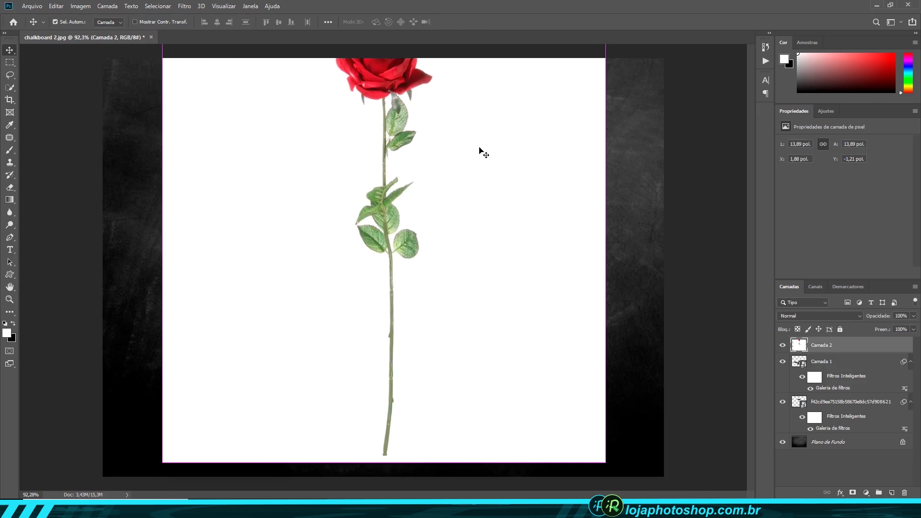
key(ctrl+t)
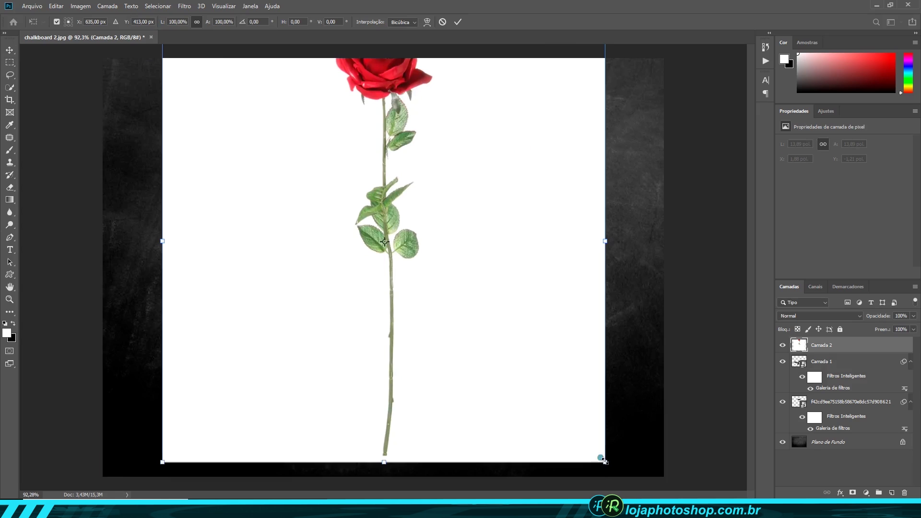
mouse_move(605, 462)
mouse_down()
mouse_move(502, 302)
mouse_move(480, 335)
mouse_up()
key(Return)
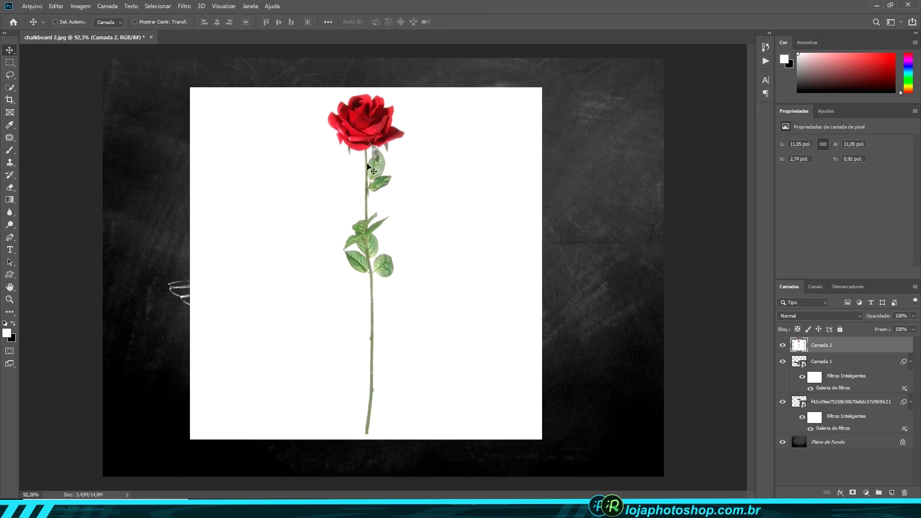
right_click(820, 345)
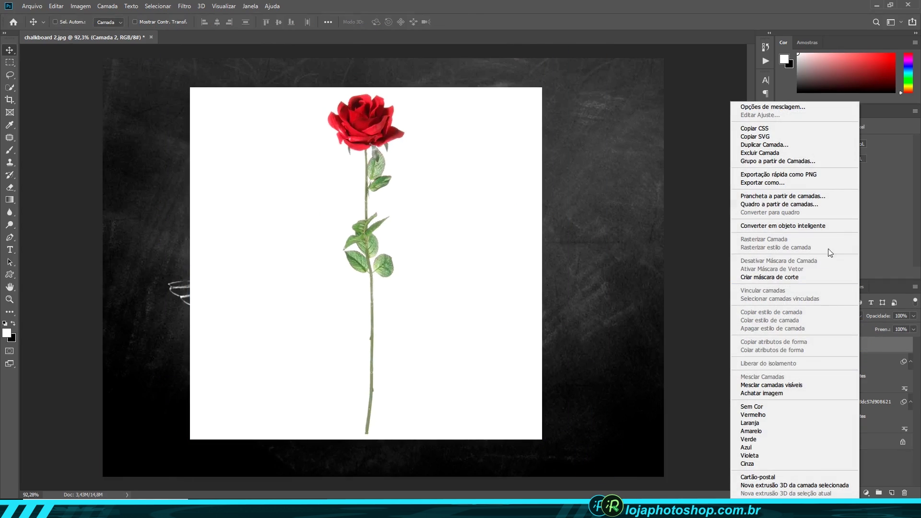
click(819, 224)
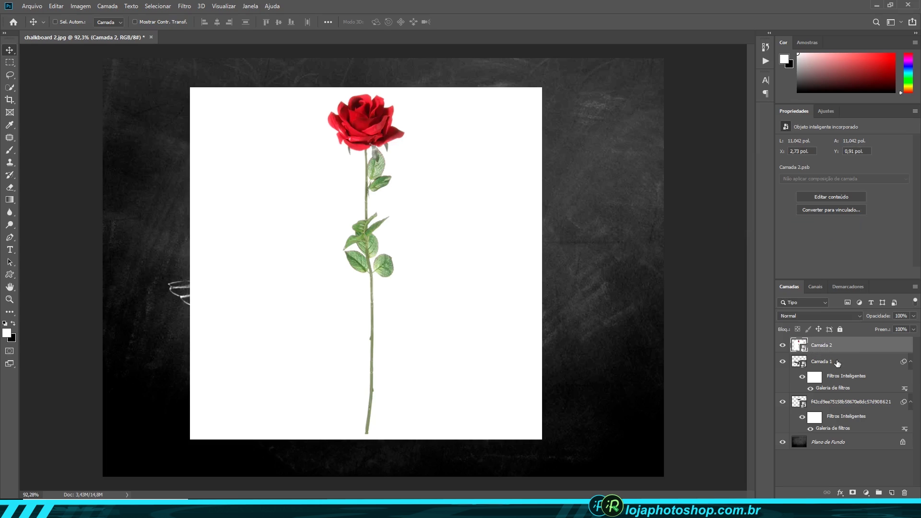
Apply the Fotocópia sketch filter to the rose with Detalhe 2 and Escuro 27
click(184, 6)
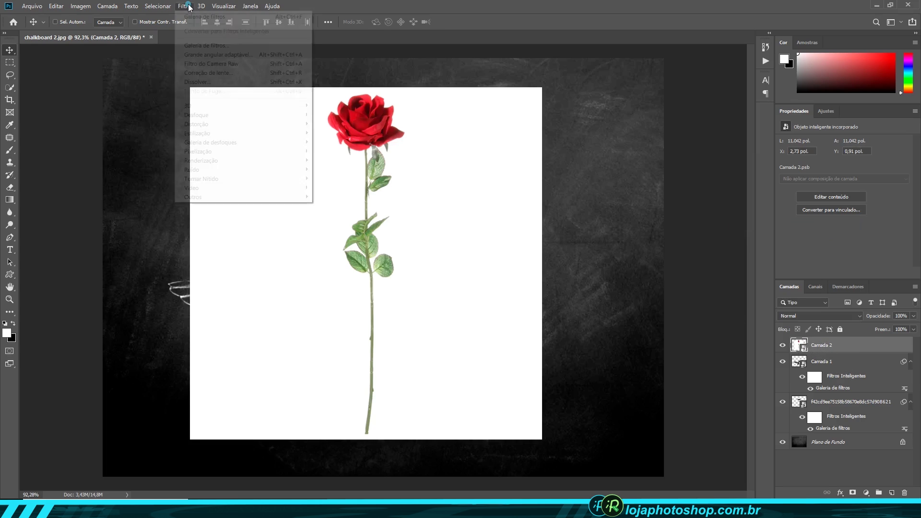
click(201, 46)
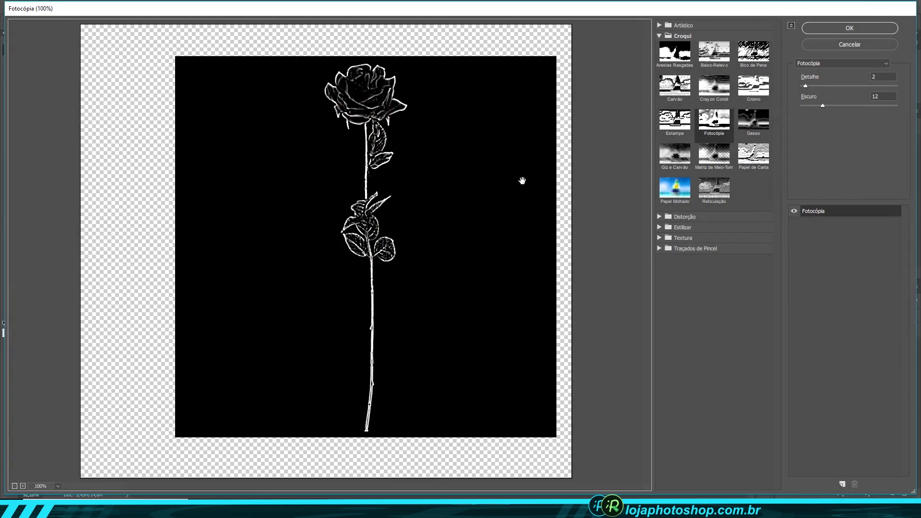
drag(826, 104, 852, 105)
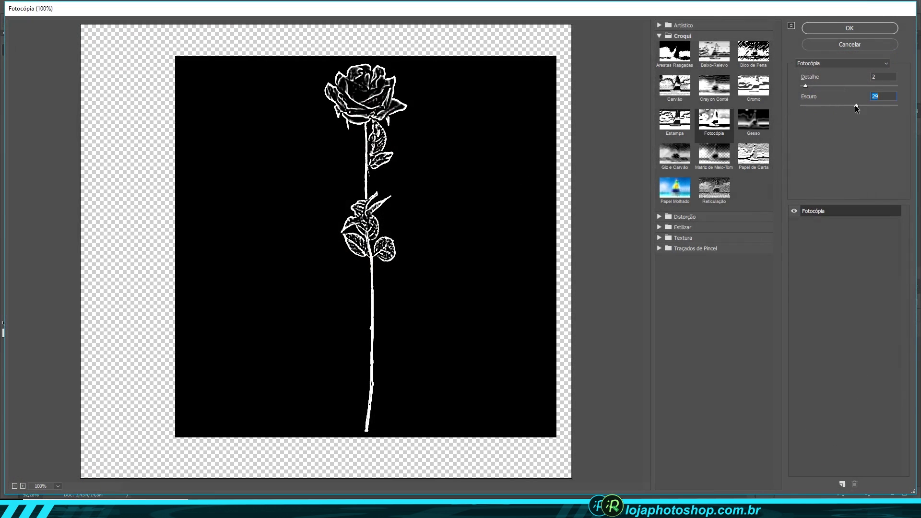
drag(806, 86, 806, 85)
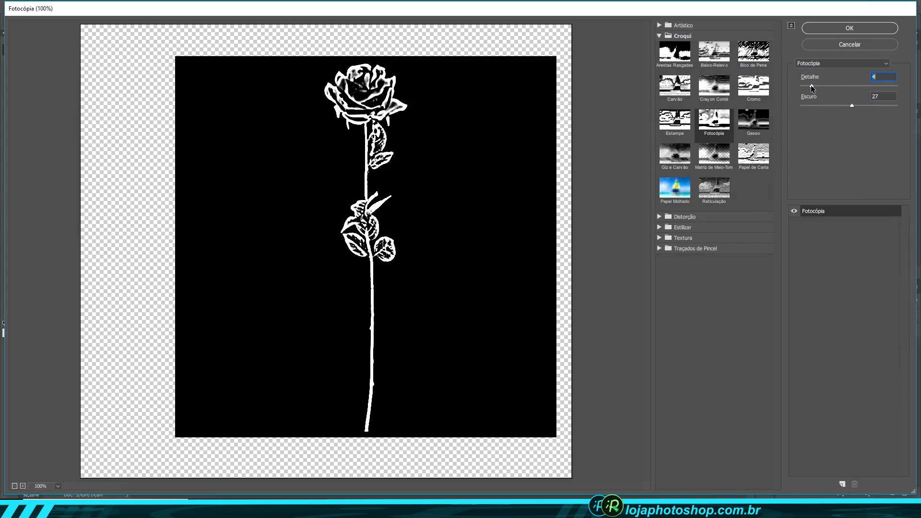
key(Return)
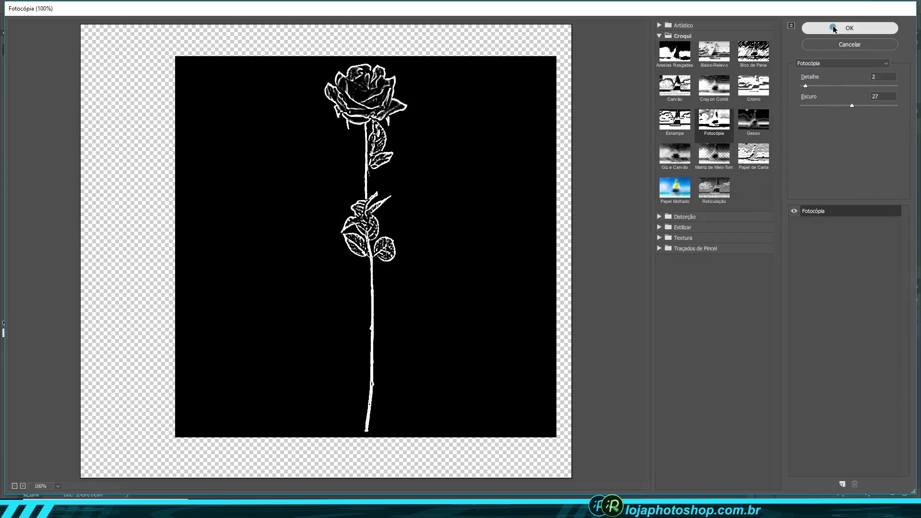
Set the rose layer to Divisão blending and move it beside the hummingbird's beak
click(822, 315)
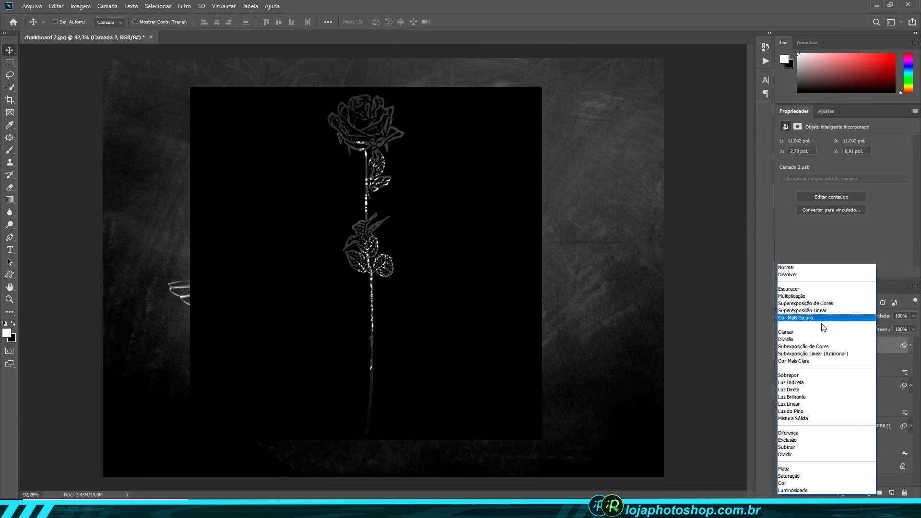
click(820, 344)
drag(352, 123, 470, 272)
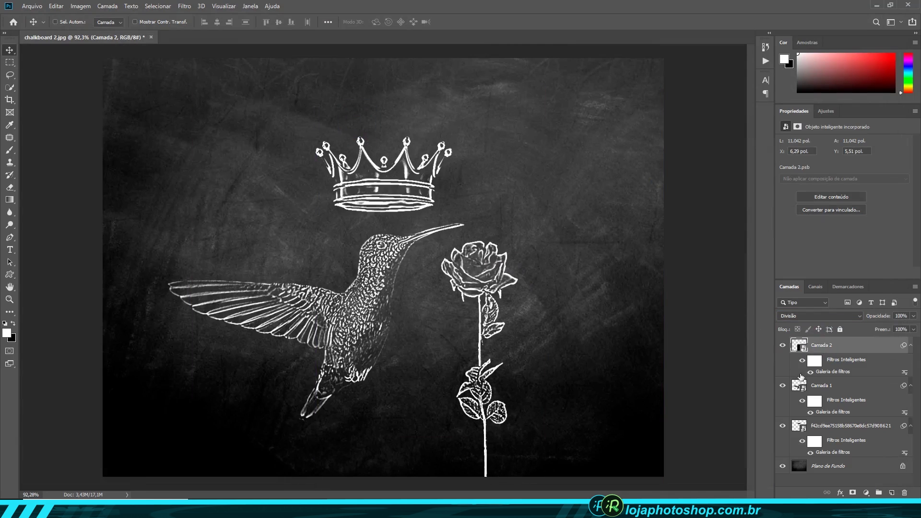
Tilt the hummingbird about 20°, shrink it to about 69%, and move it toward the rose
click(821, 386)
key(ctrl+t)
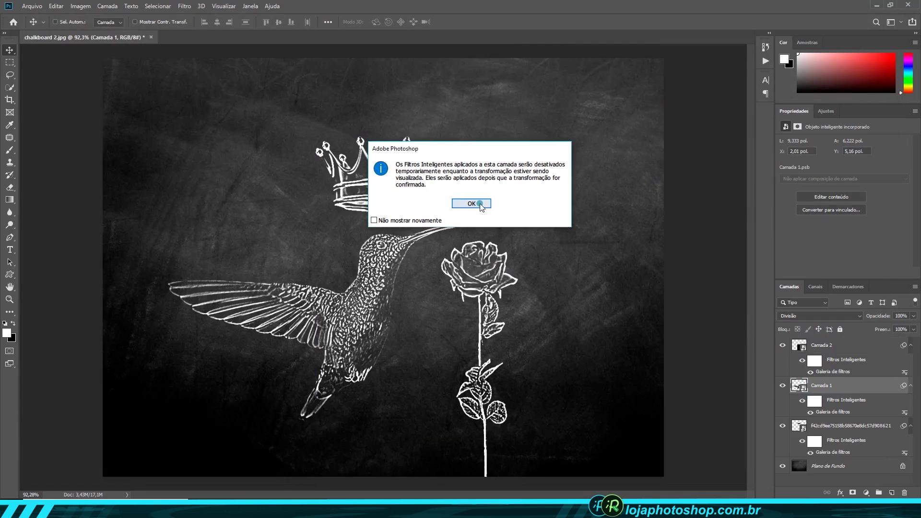
click(471, 204)
mouse_move(462, 222)
mouse_down()
mouse_move(435, 271)
mouse_move(395, 255)
mouse_up()
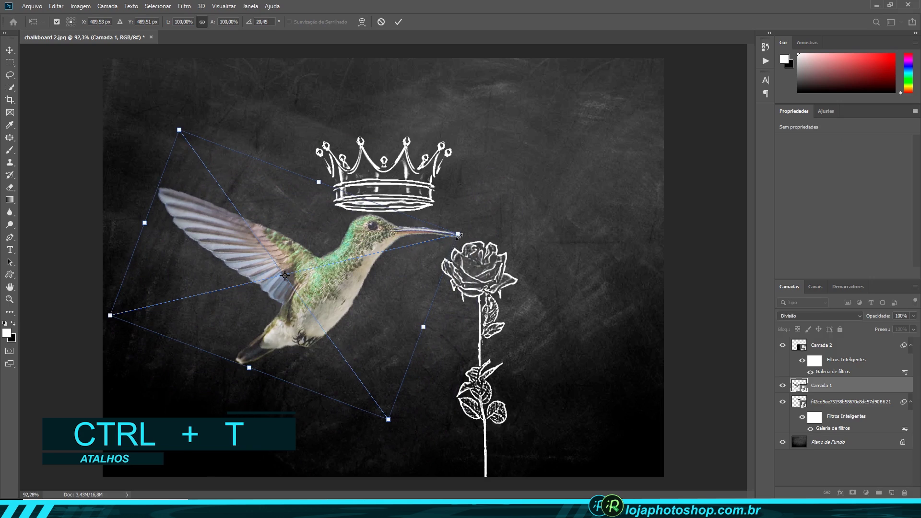
drag(455, 248, 438, 236)
mouse_move(384, 266)
mouse_down()
mouse_move(406, 266)
mouse_move(430, 243)
mouse_move(426, 250)
mouse_up()
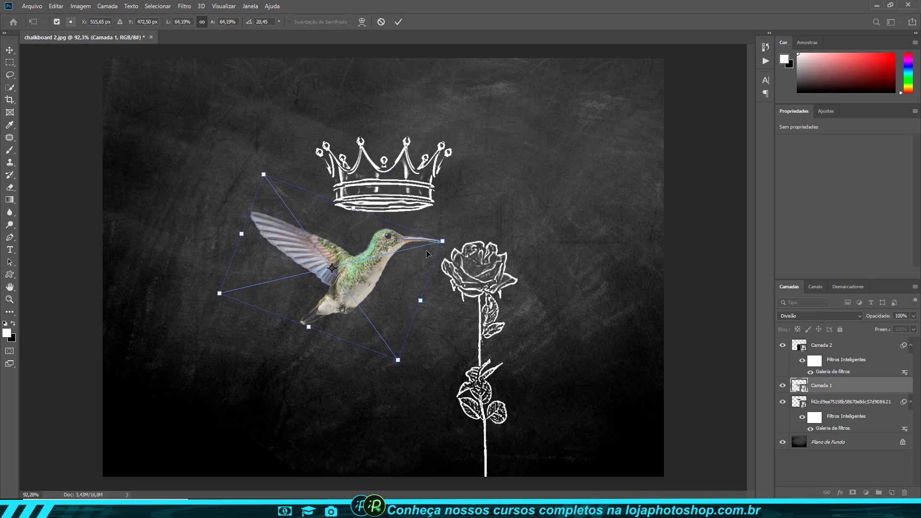
key(Return)
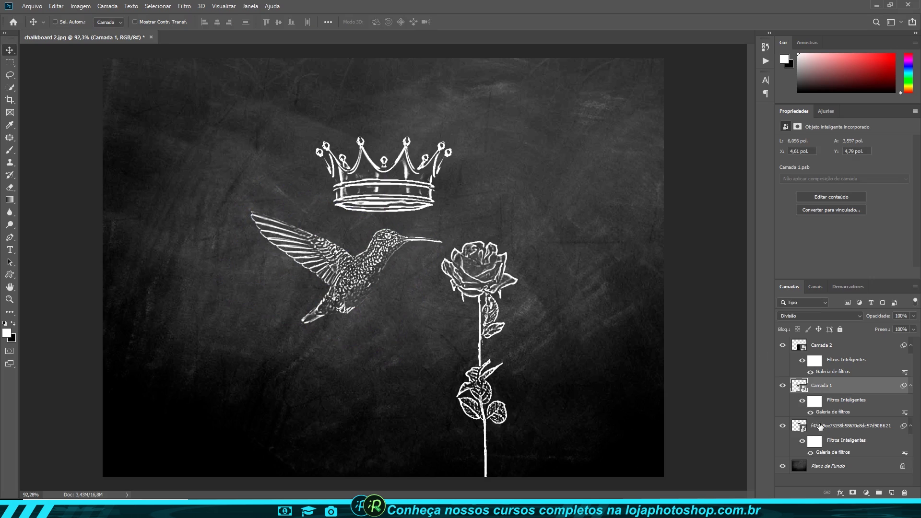
Shrink the crown to about half size and place it just above the hummingbird's head
click(820, 427)
key(ctrl+t)
click(471, 204)
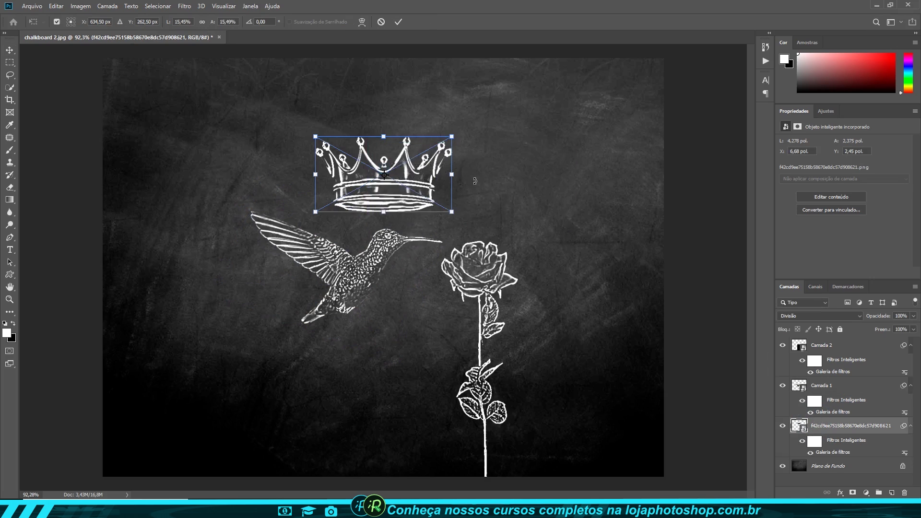
mouse_move(452, 137)
mouse_down()
mouse_move(419, 146)
mouse_move(408, 194)
mouse_up()
key(Return)
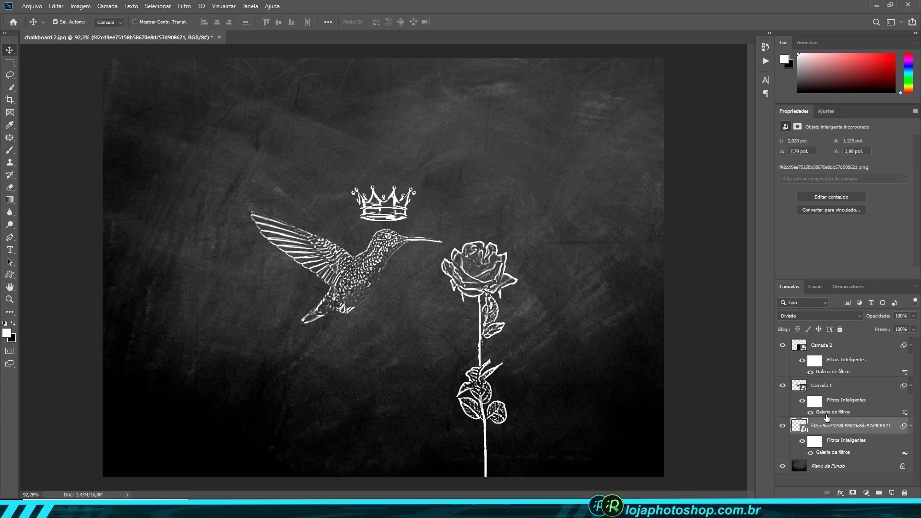
key(ctrl+t)
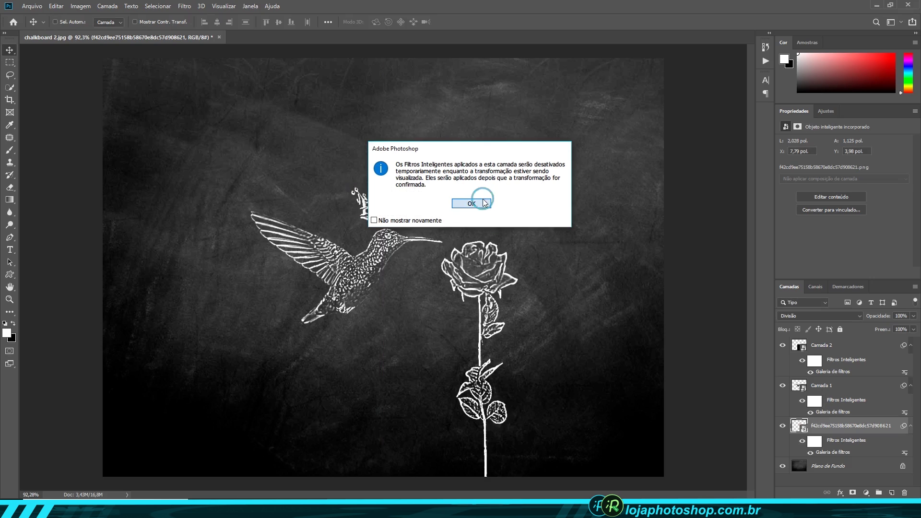
click(485, 203)
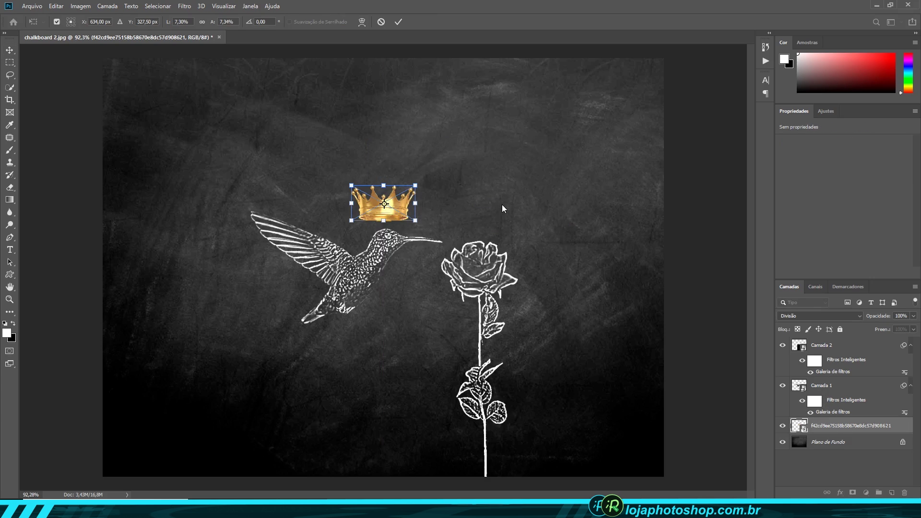
click(398, 21)
Search Google Images for 'campo de flores' and open the windmill tulip-field result
key(alt+Tab)
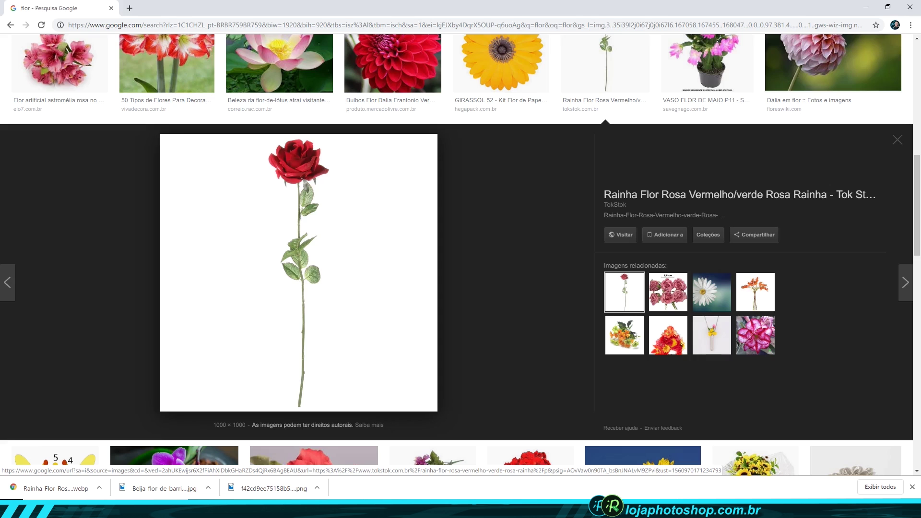
key(Escape)
scroll(259, 199, up, 5)
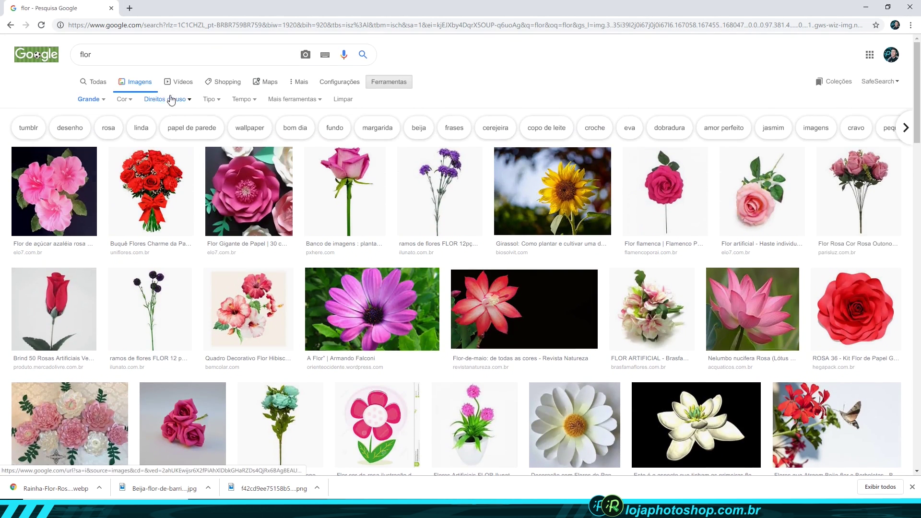
double_click(150, 51)
text(cam)
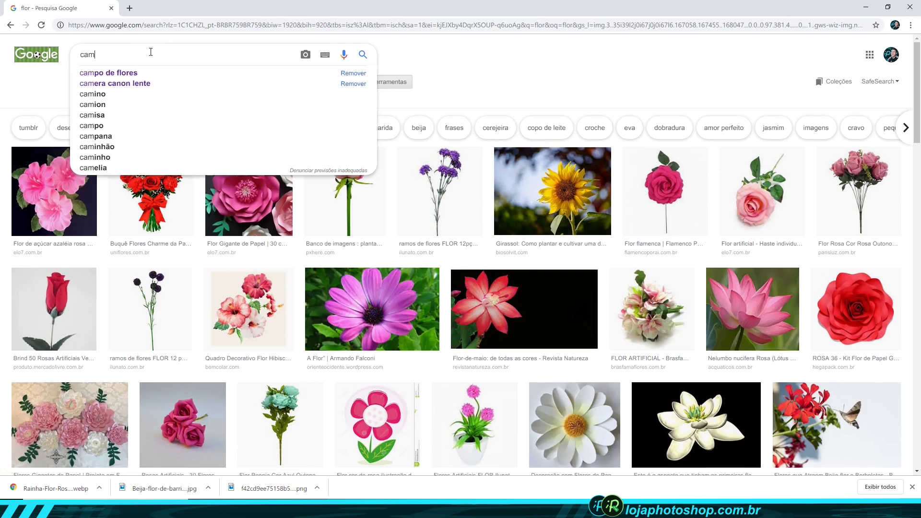
text(po de flore)
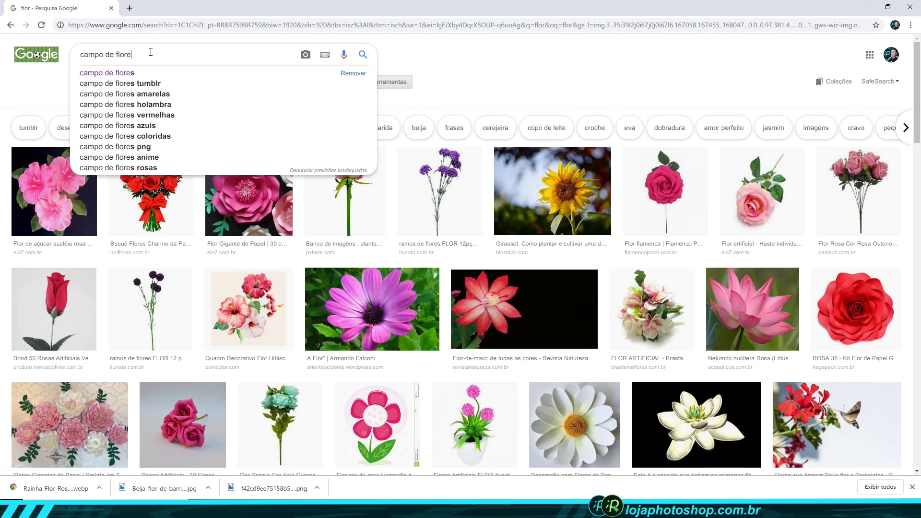
text(s)
key(Return)
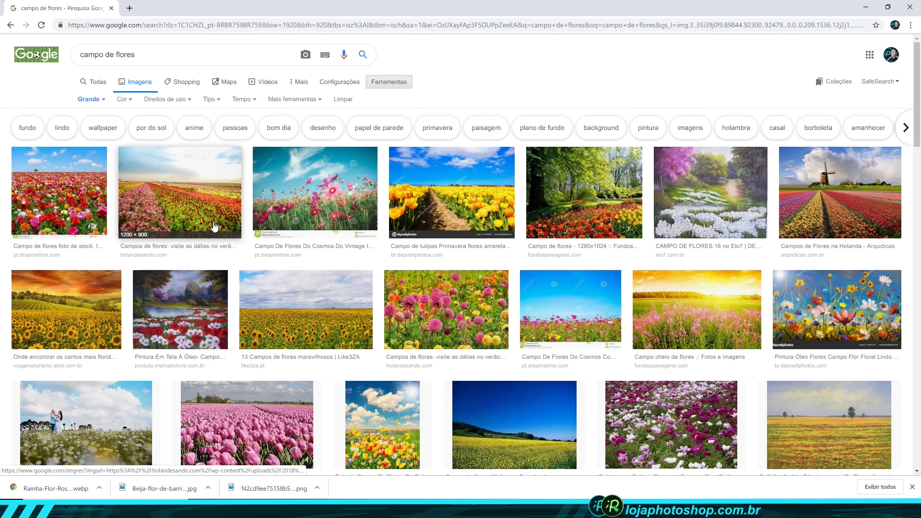
click(827, 182)
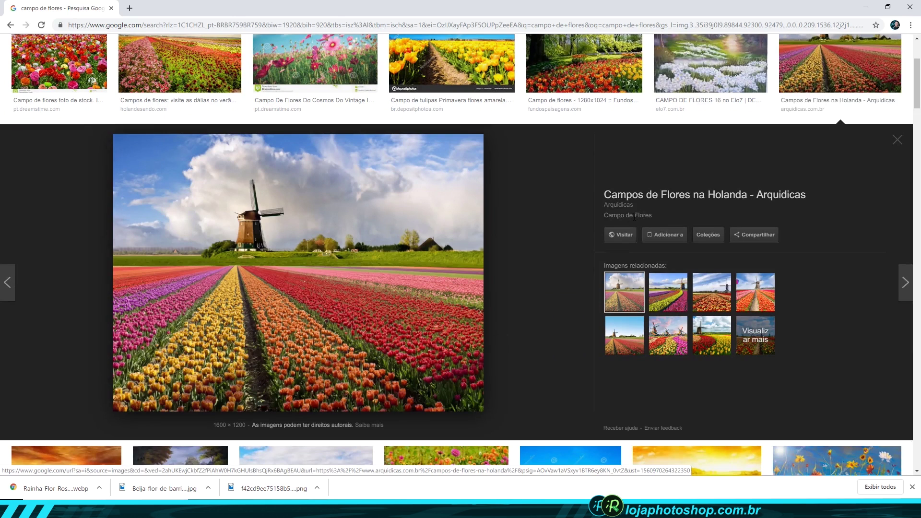
Copy the windmill tulip-field image to the clipboard
right_click(298, 307)
click(331, 406)
right_click(332, 386)
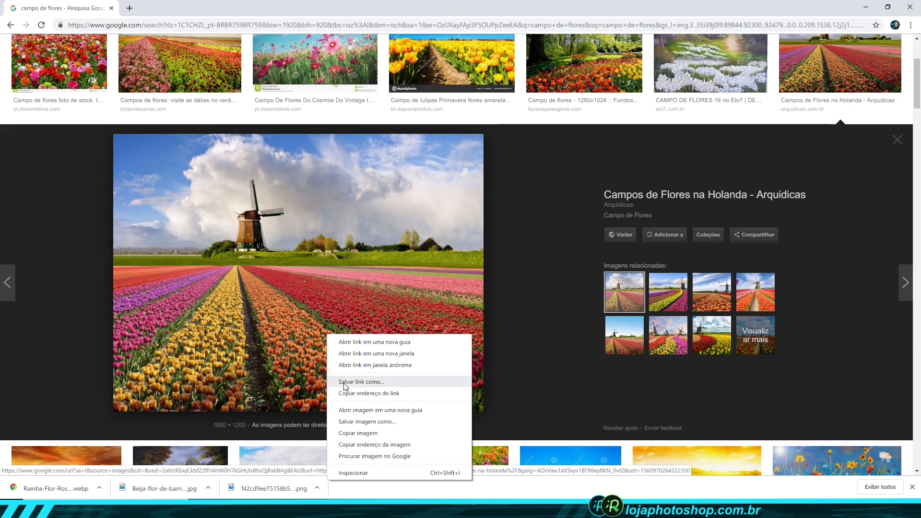
click(355, 433)
key(alt+Tab)
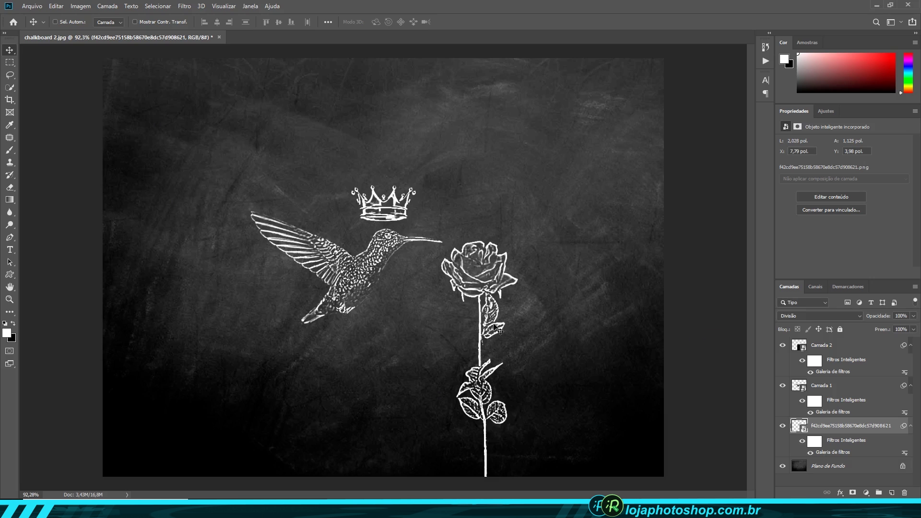
Paste the tulip-field photo to fill the canvas and place its layer beneath the crown
key(ctrl+v)
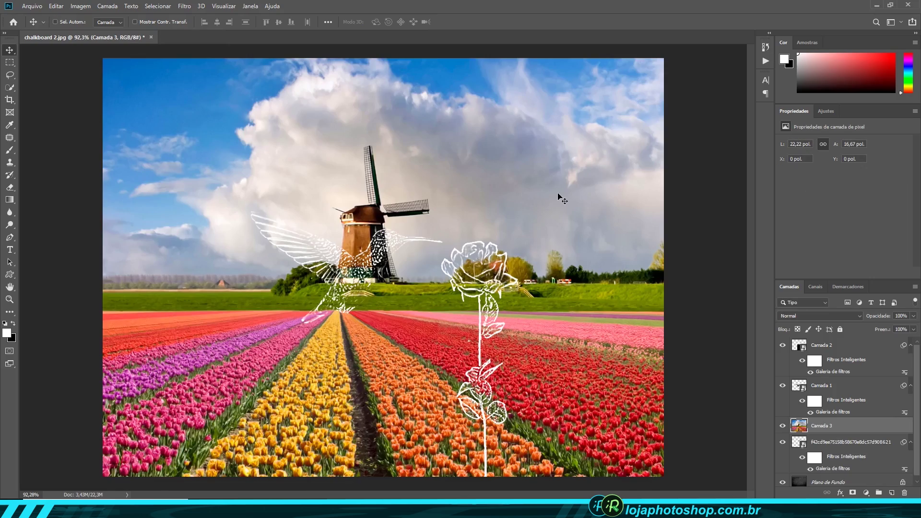
mouse_move(559, 195)
mouse_down()
mouse_move(386, 231)
mouse_move(398, 222)
mouse_up()
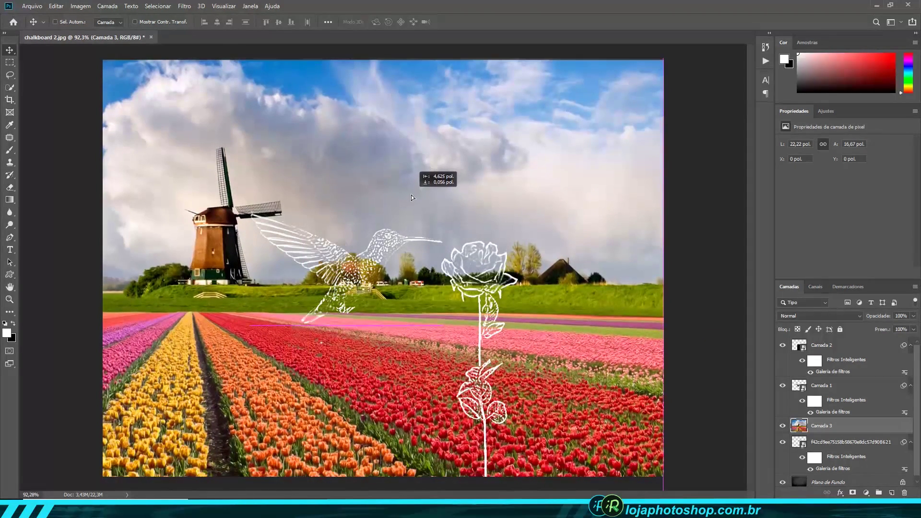
drag(398, 222, 408, 196)
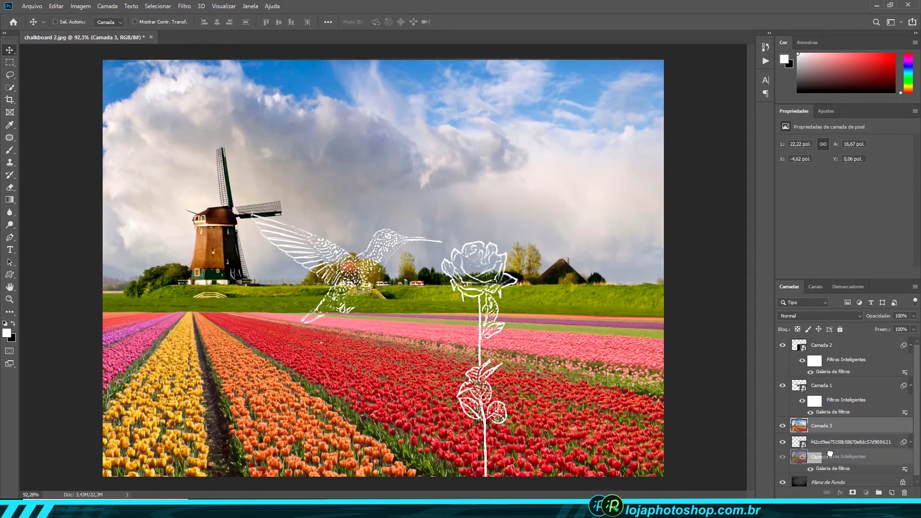
drag(822, 425, 834, 463)
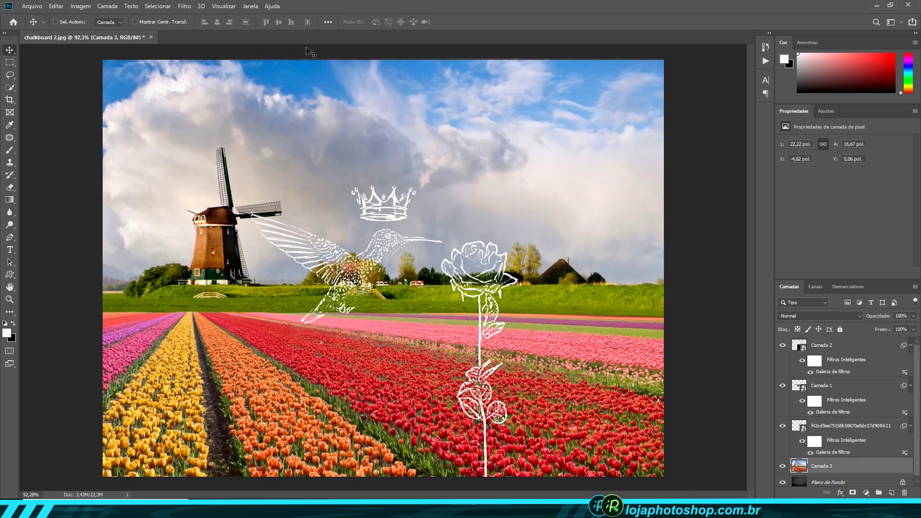
Convert the tulip-field layer Camada 3 into a smart object
click(184, 6)
click(311, 85)
right_click(861, 464)
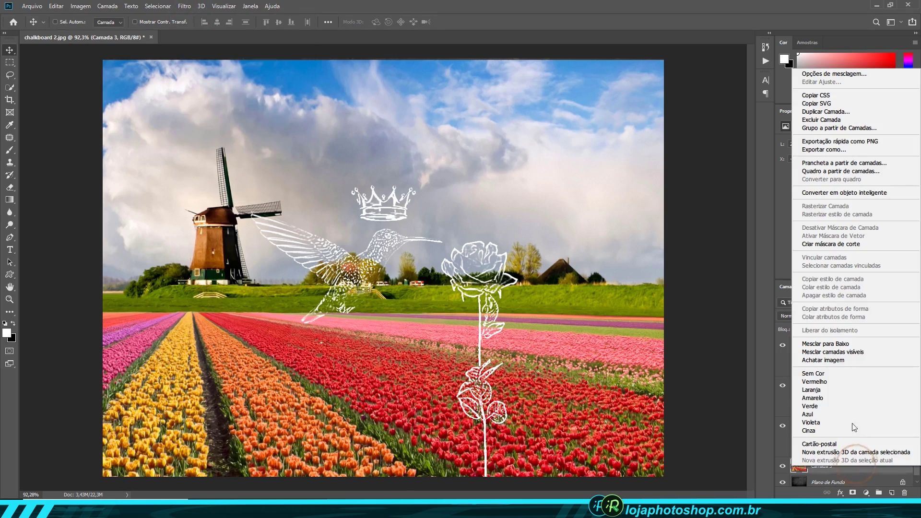
click(857, 192)
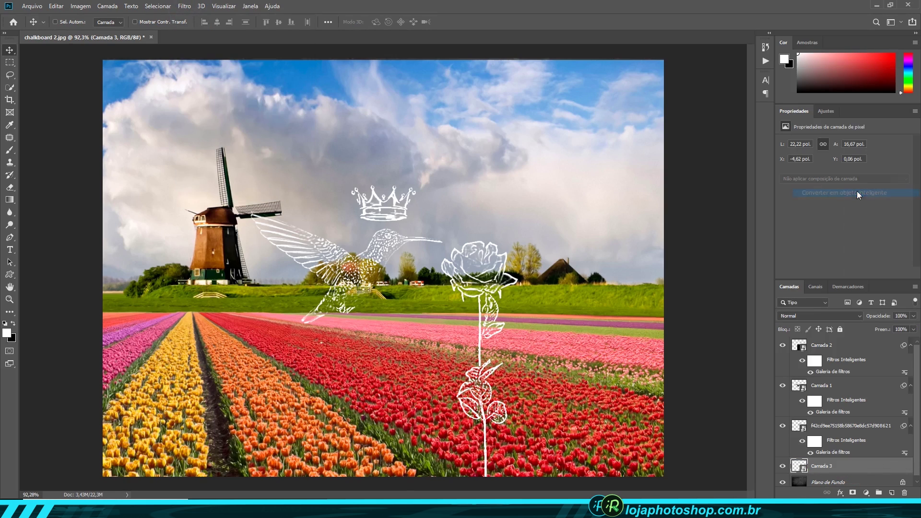
click(184, 6)
Apply Fotocópia to the tulip field with Detalhe 2 and Escuro 7
click(252, 46)
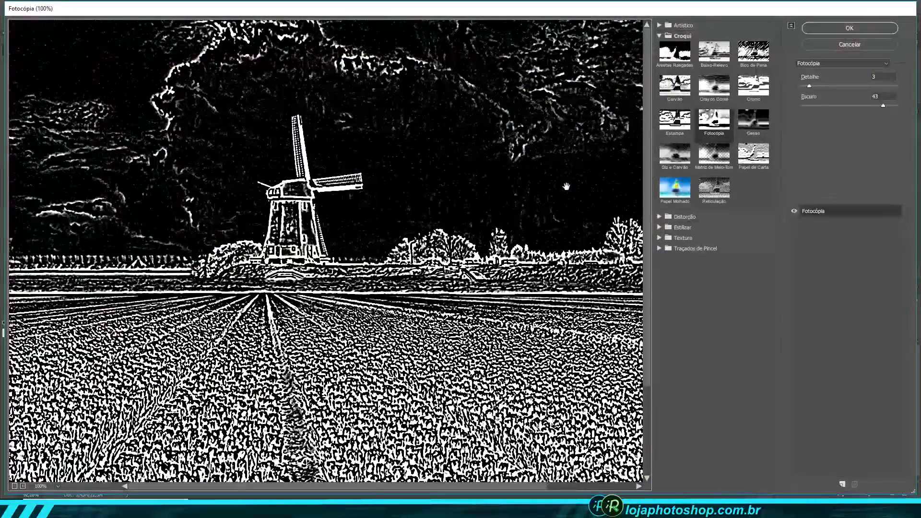
drag(883, 105, 826, 106)
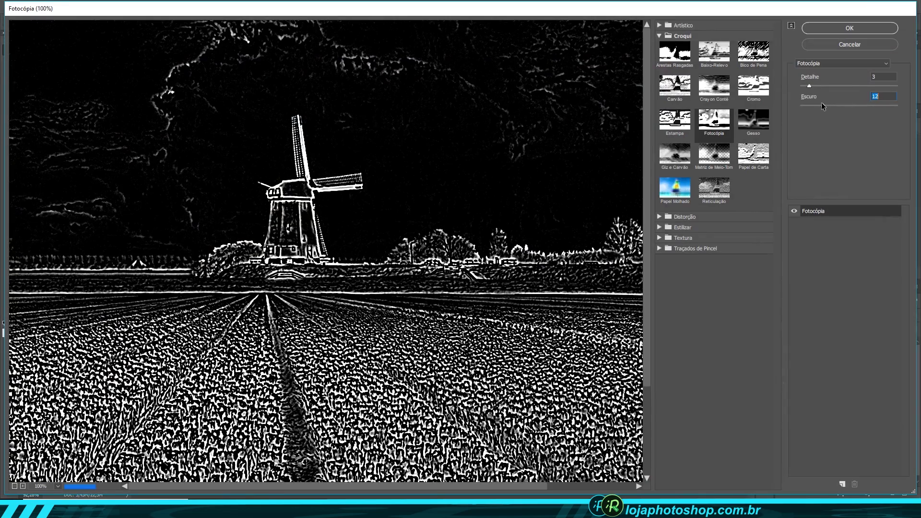
mouse_move(822, 105)
mouse_down()
mouse_move(810, 105)
mouse_move(808, 87)
mouse_up()
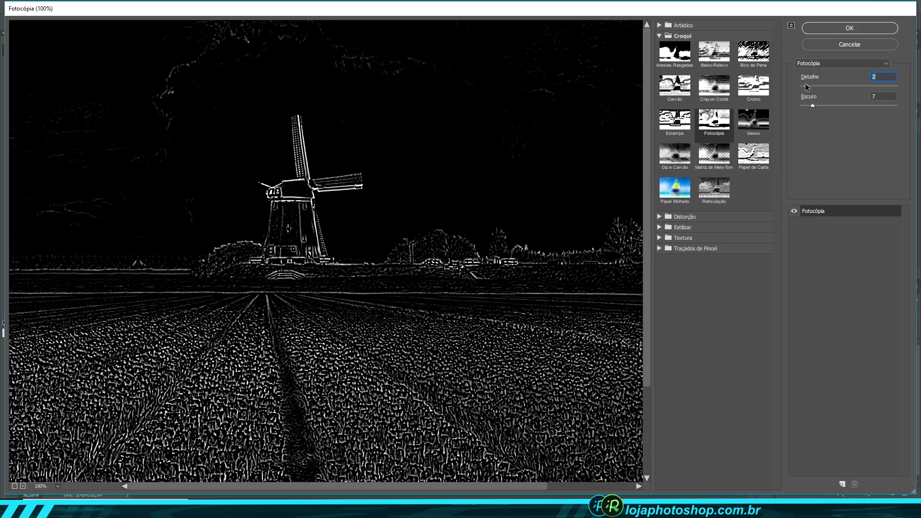
click(857, 29)
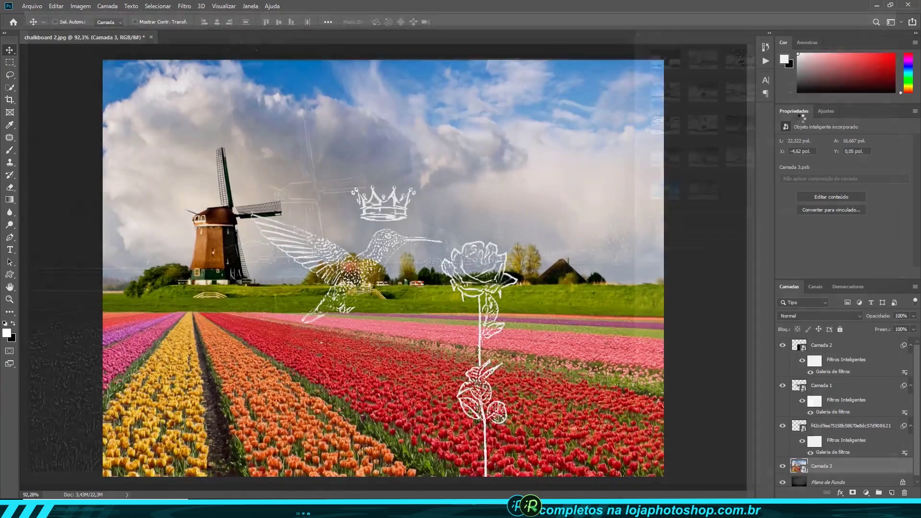
Fade Camada 3 to about 18% opacity and move the crown, hummingbird and rose up-left
click(914, 315)
drag(917, 326, 887, 327)
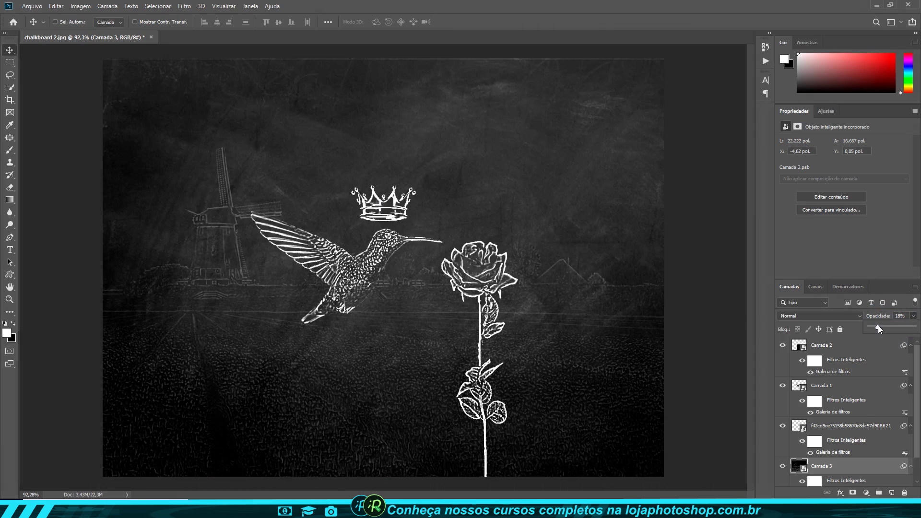
click(847, 427)
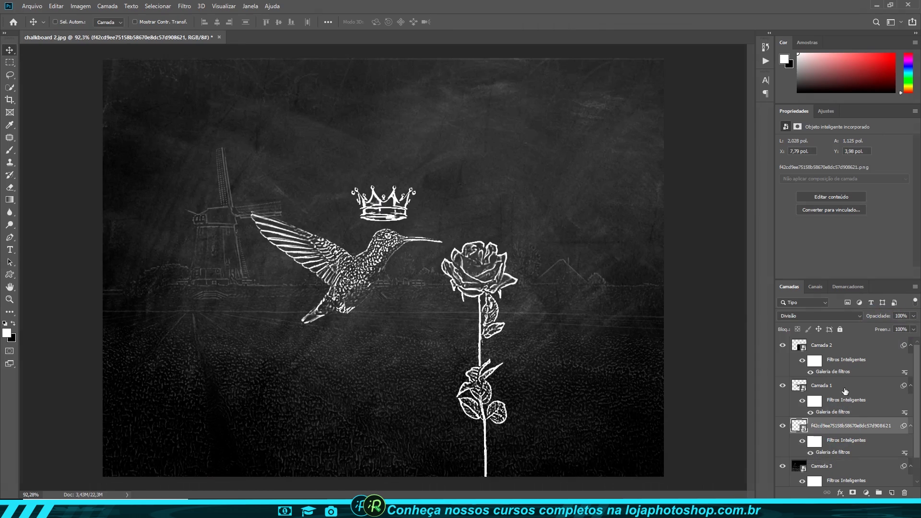
shift+click(843, 355)
mouse_move(481, 275)
mouse_down()
mouse_move(458, 258)
mouse_move(461, 280)
mouse_up()
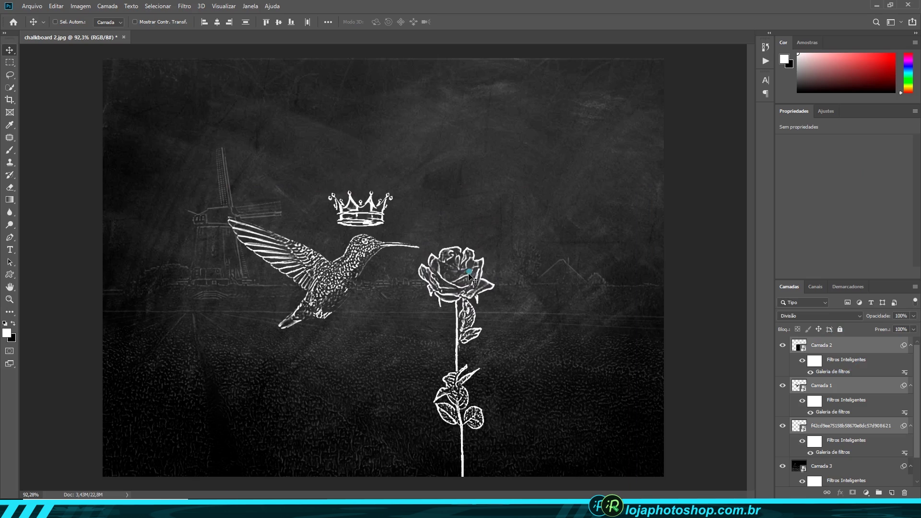
mouse_move(468, 273)
mouse_down()
mouse_move(453, 268)
mouse_move(466, 258)
mouse_up()
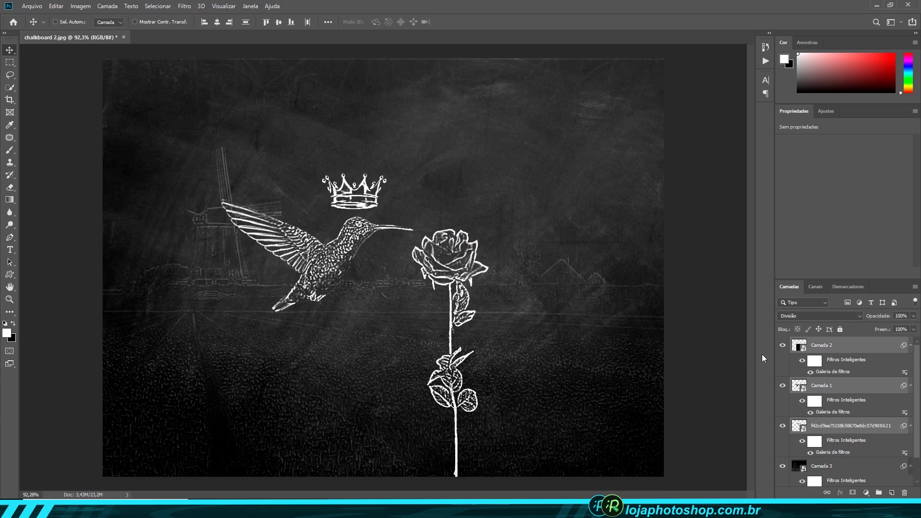
click(802, 361)
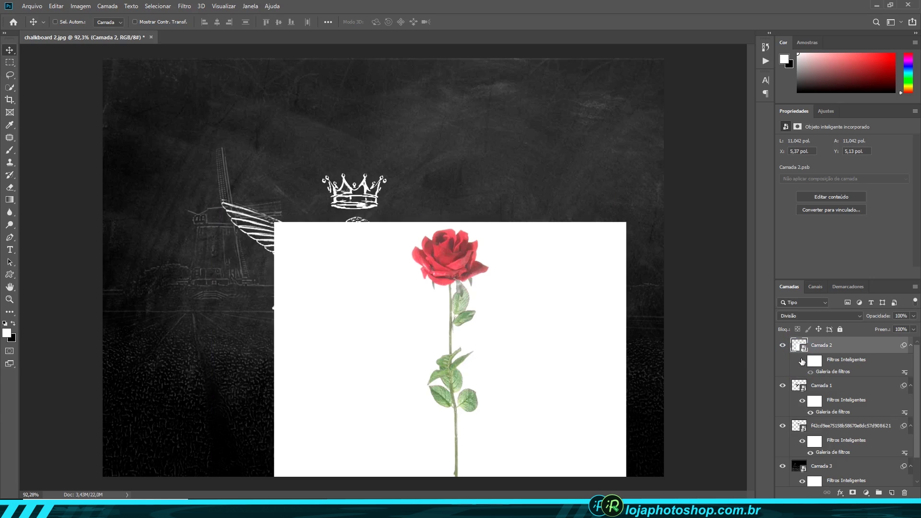
click(802, 361)
scroll(420, 235, up, 2)
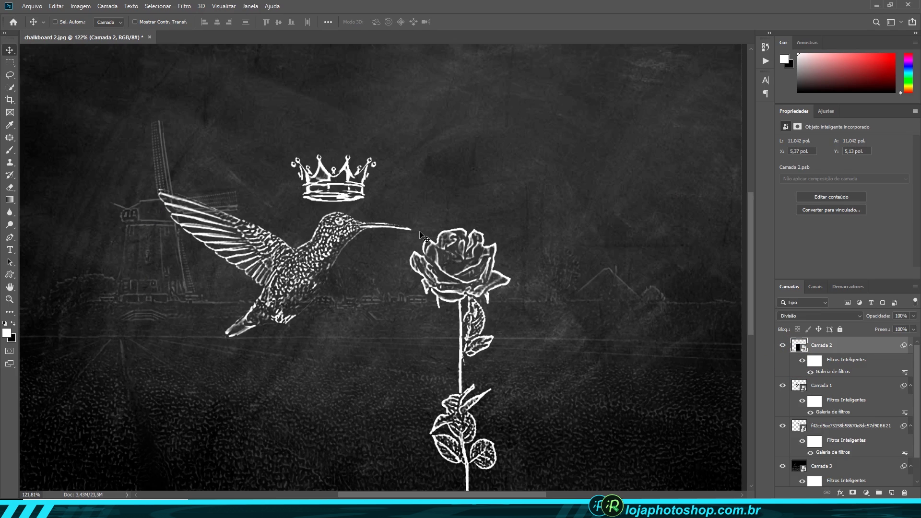
drag(357, 284, 379, 285)
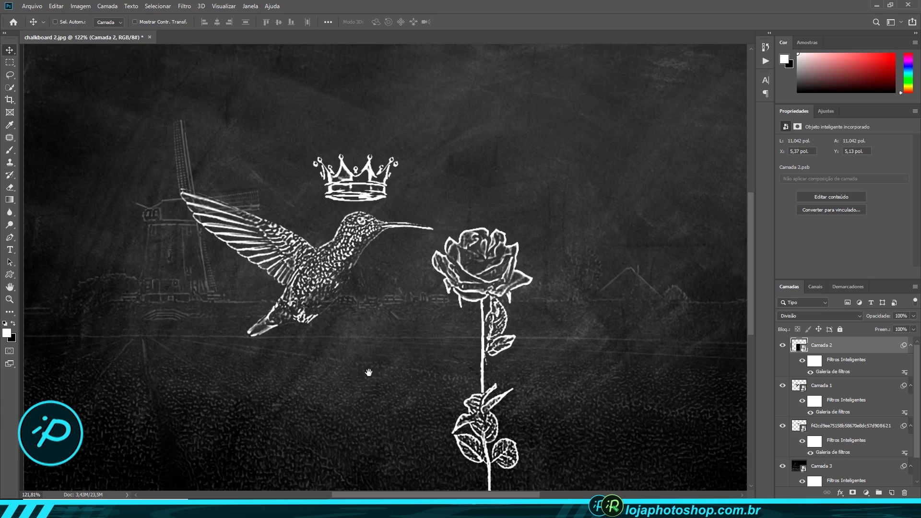
mouse_move(366, 372)
mouse_down()
mouse_move(354, 259)
mouse_move(403, 359)
mouse_move(375, 332)
mouse_up()
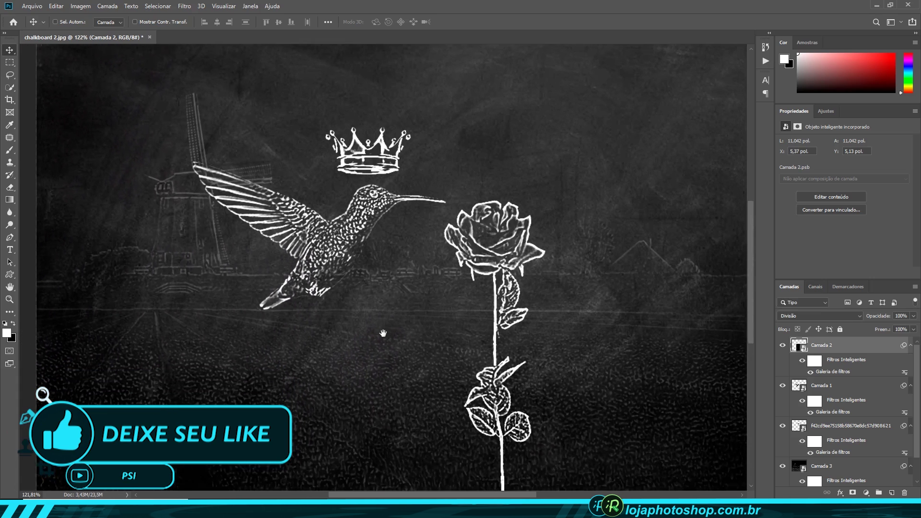